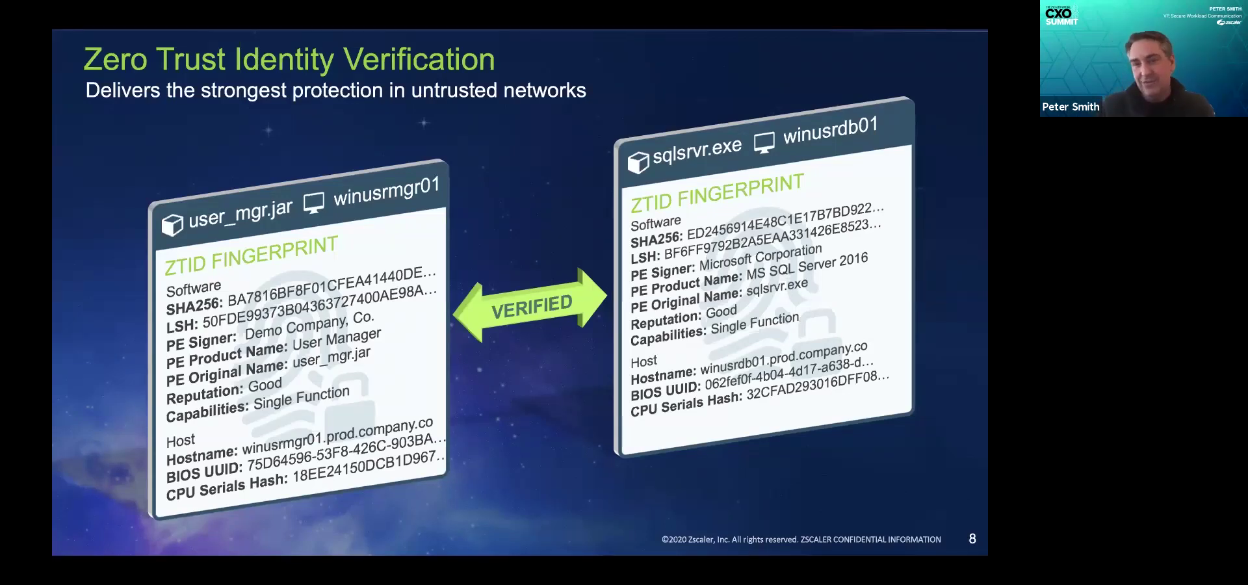
Switch to the attack simulation, list all TCP connections on linappuser01 with netstat -at, and highlight the connection to the remote mysql service.
key("ctrl+Up")
left_click(495, 65)
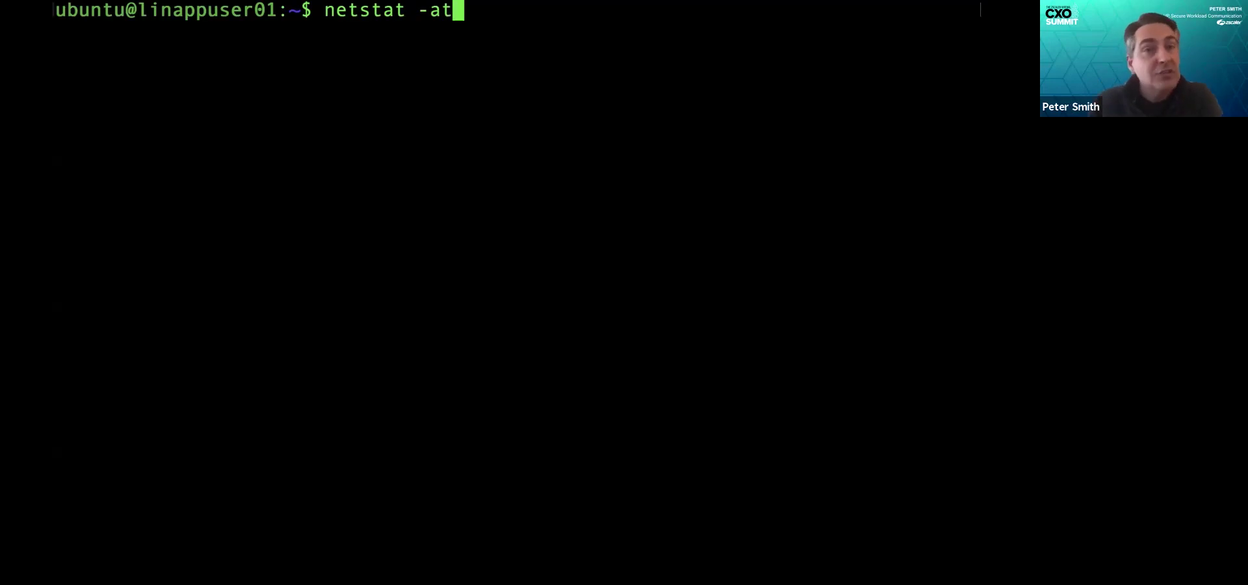
key("Return")
scroll(949, 55, "up", 1)
left_click_drag(955, 57, 932, 34)
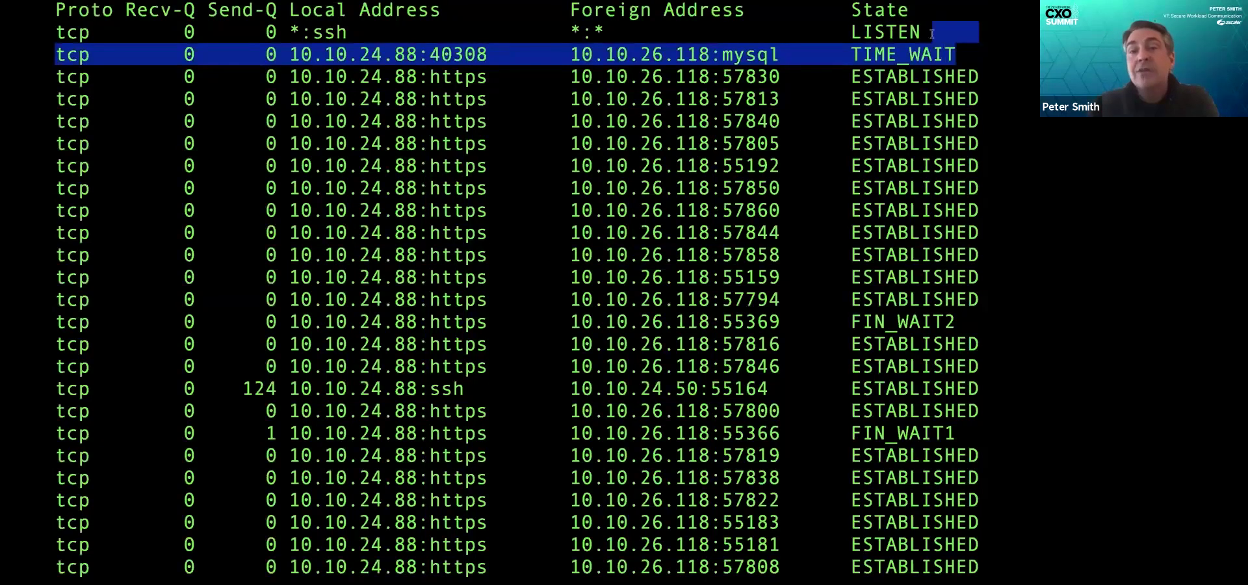
Test access to the MySQL server with telnet 10.10.26.118 3306, and end the session.
scroll(932, 34, "down", 1)
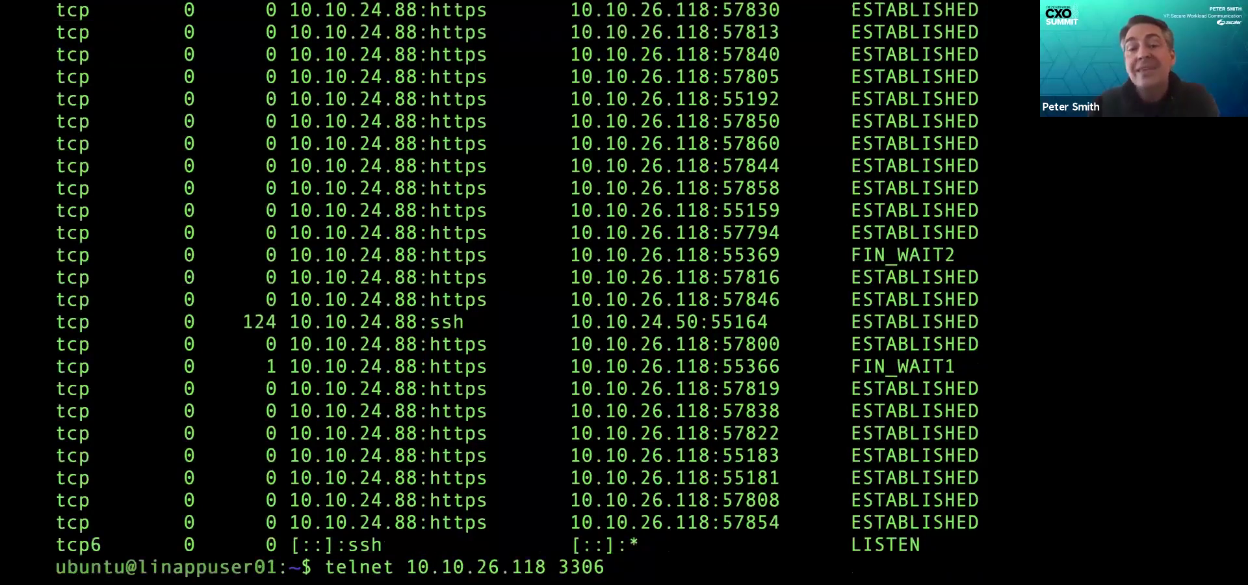
key("Return")
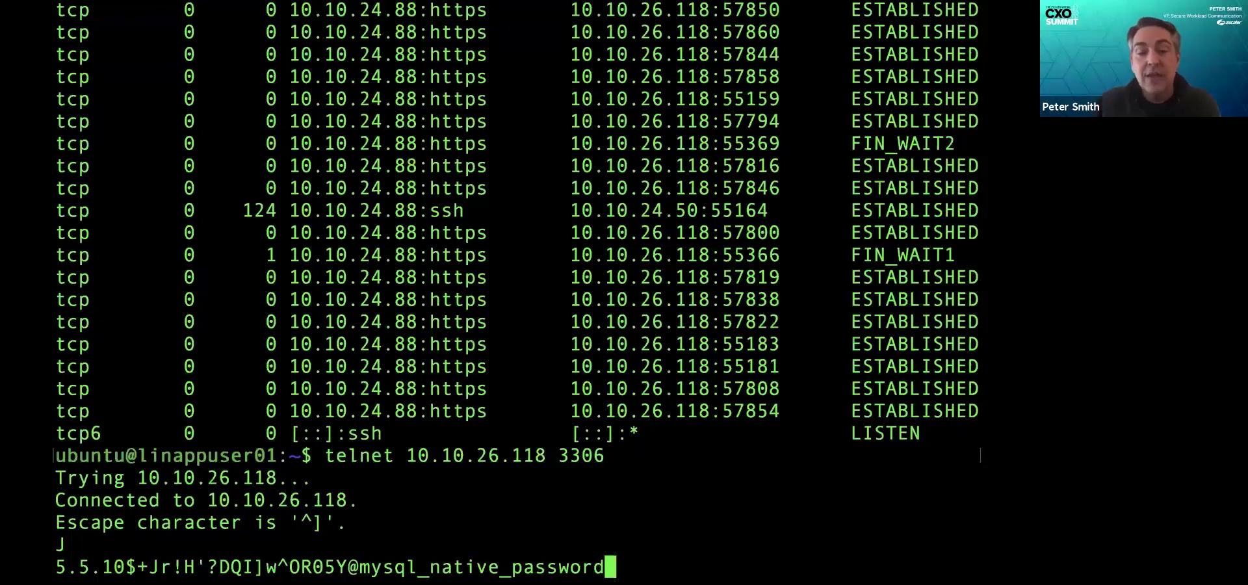
key("ctrl+c")
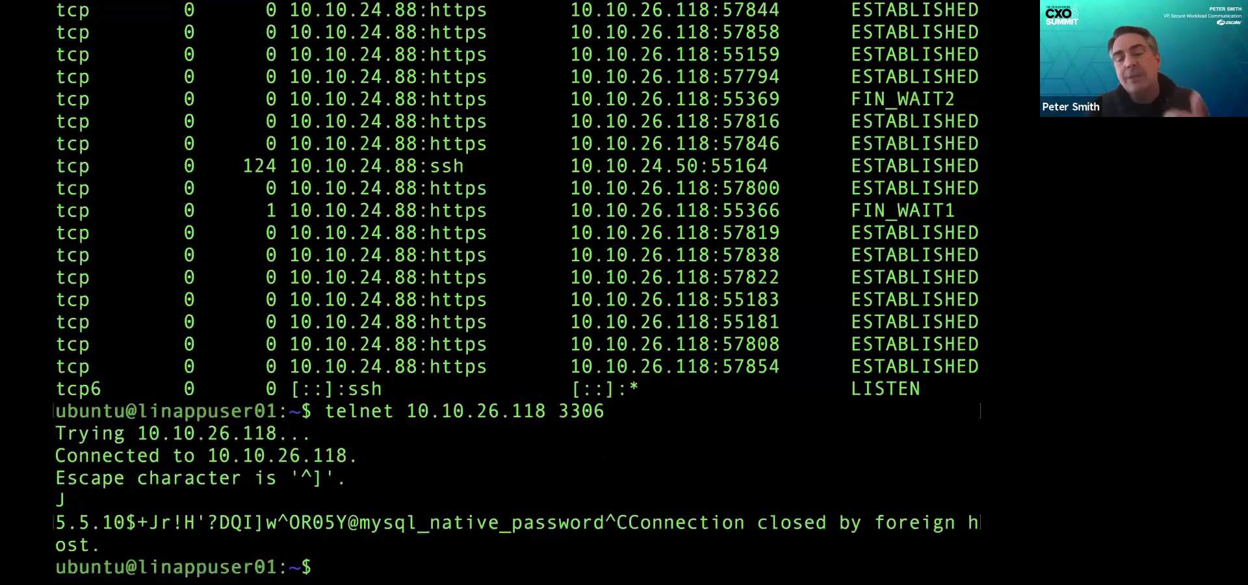
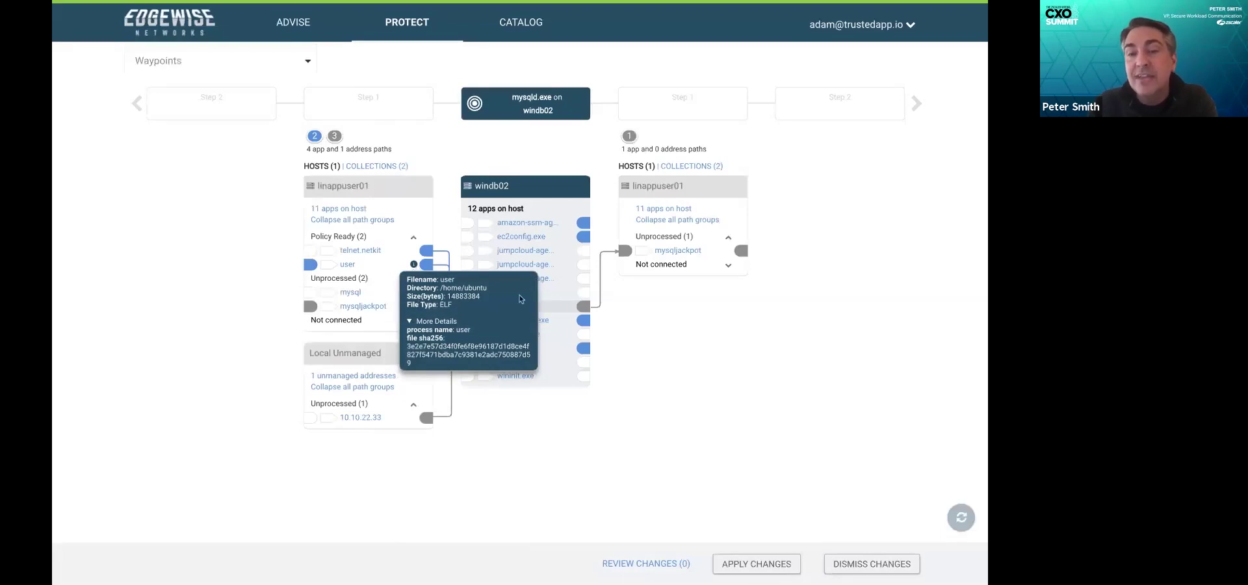
Approve the path from the user application on linappuser01 to mysqld.exe on windb02 and apply the policy changes.
mouse_move(572, 308)
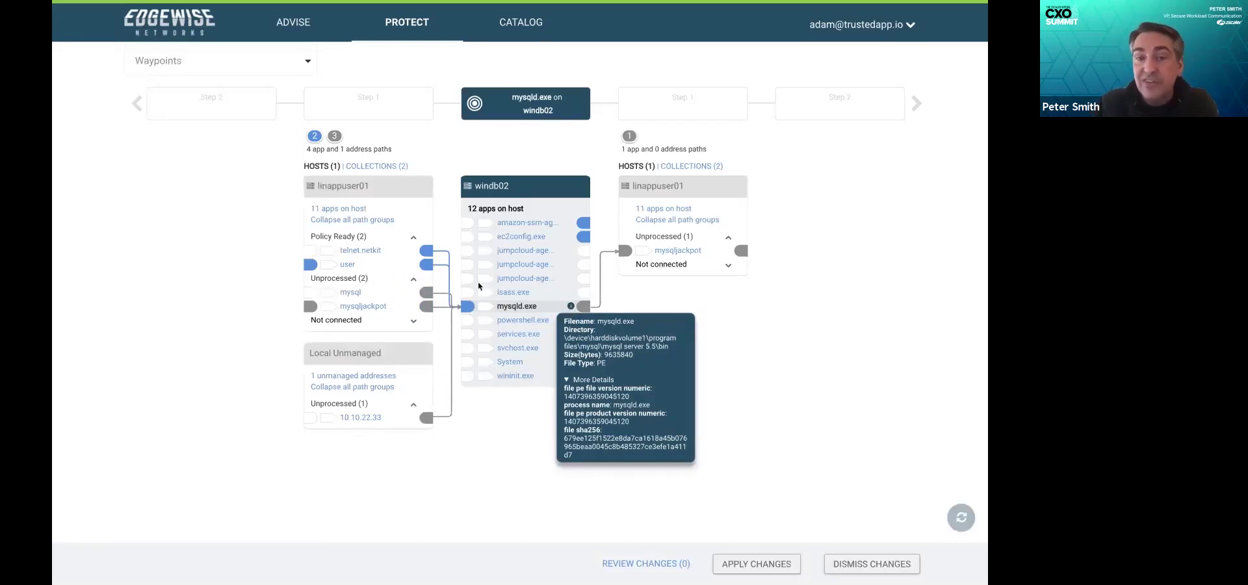
left_click(426, 266)
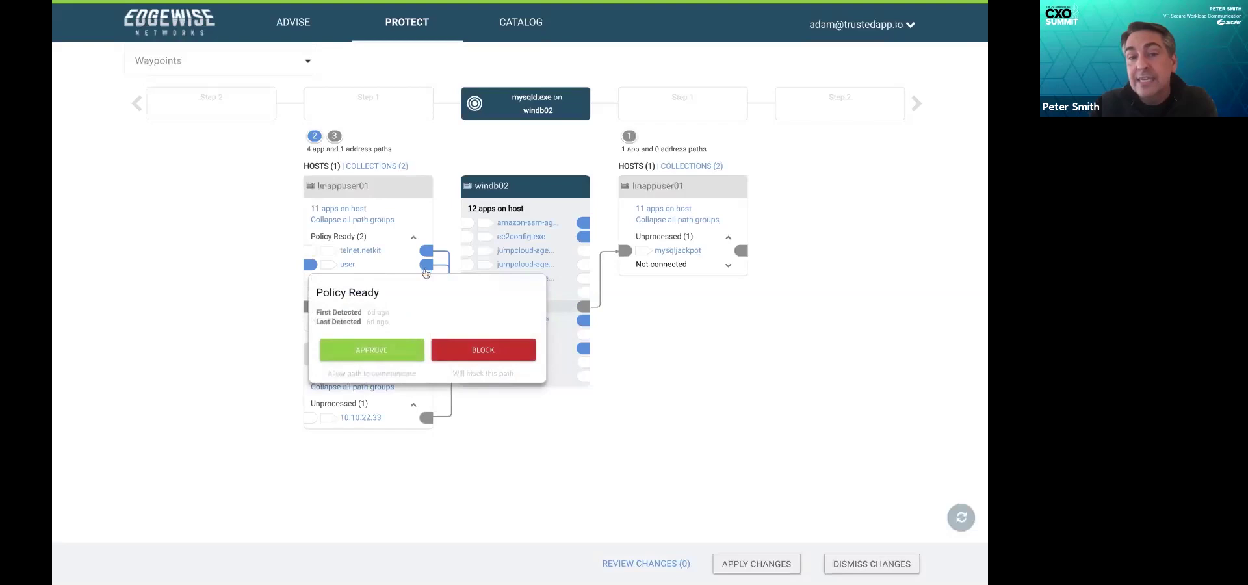
left_click(394, 351)
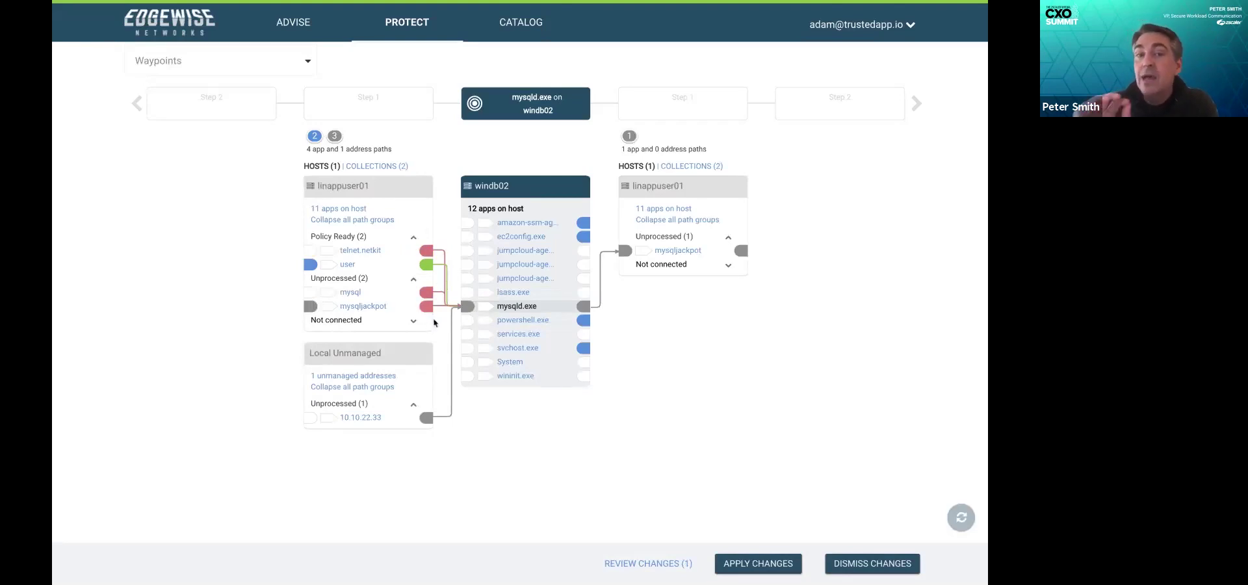
left_click(747, 559)
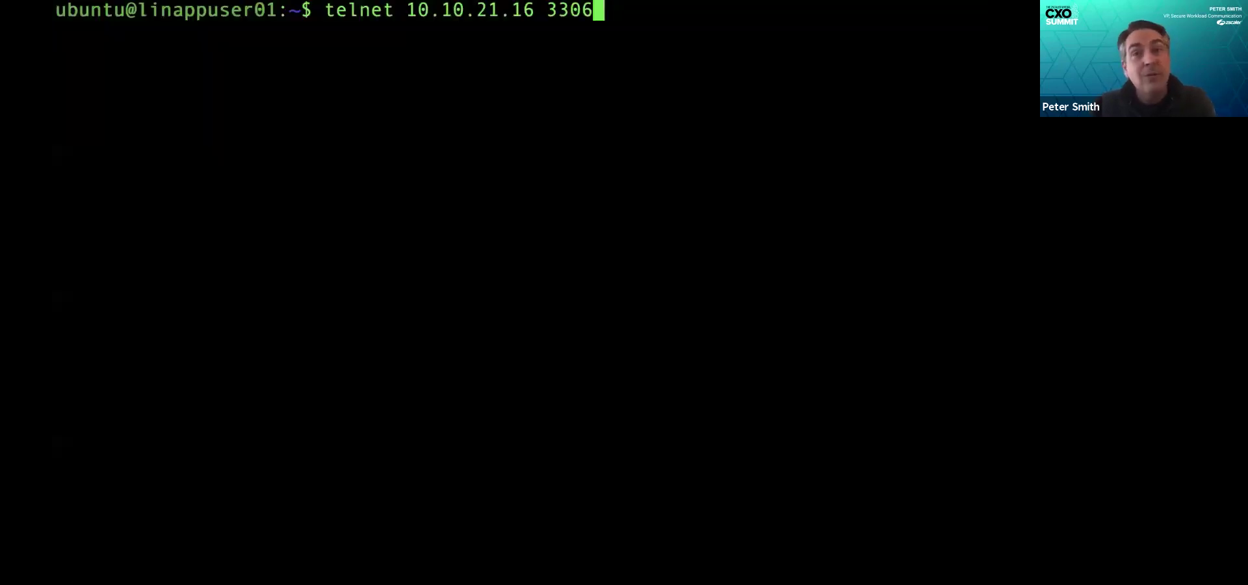
Retest access from linappuser01 with telnet 10.10.21.16 3306, and leave the attack simulation.
key("Return")
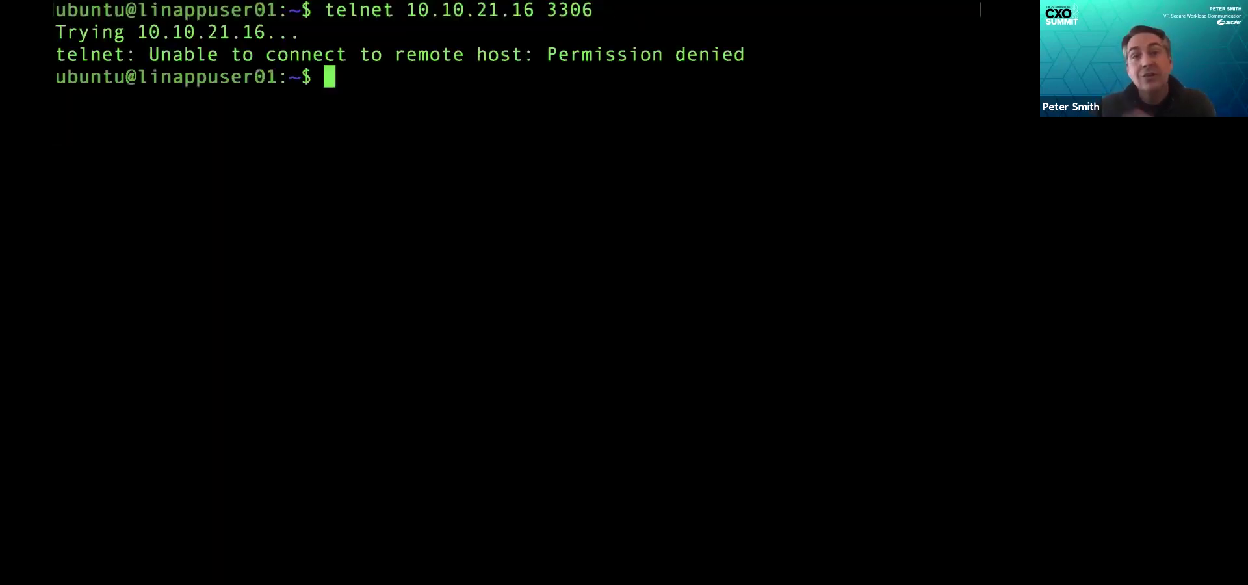
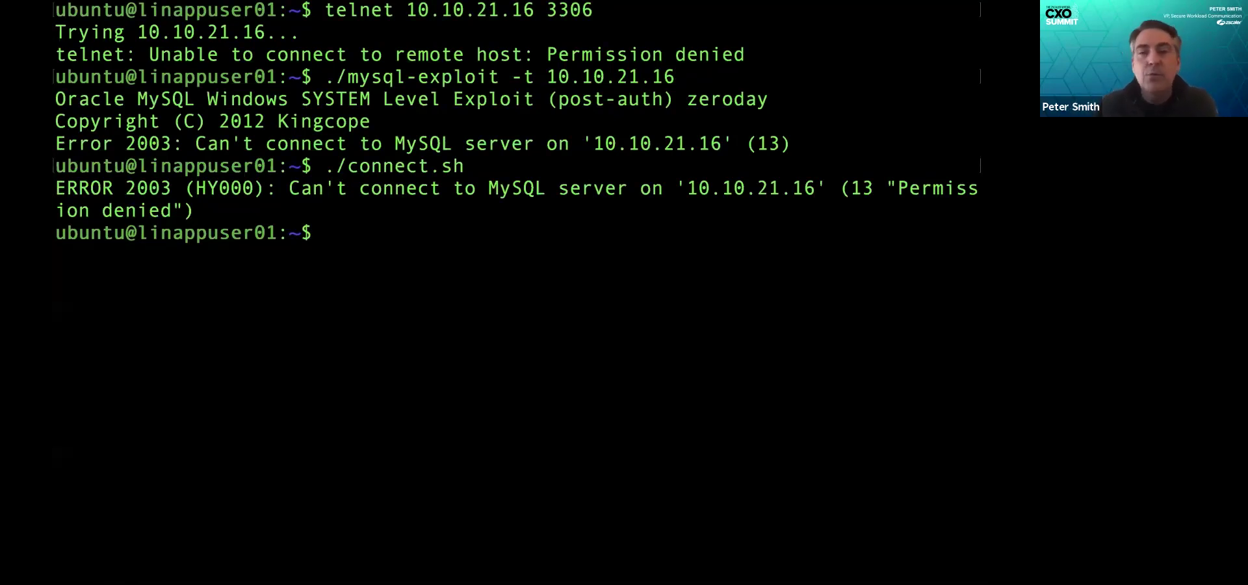
key("ctrl+Up")
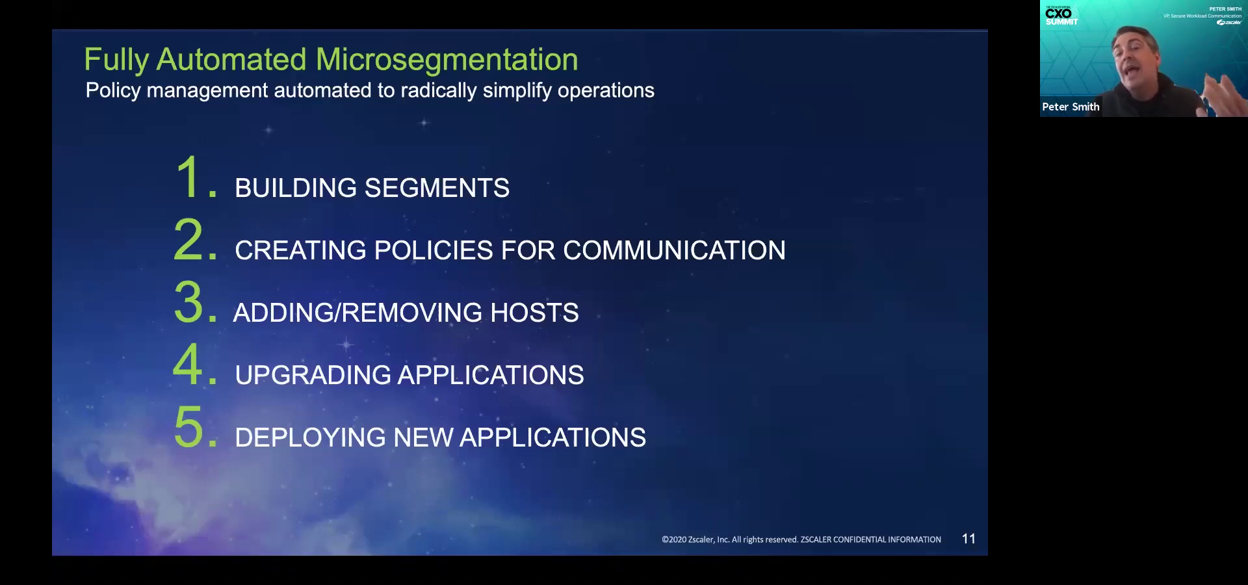
Switch to Google Chrome and log in to the Zscaler console with the credentials already filled in.
key("ctrl+Up")
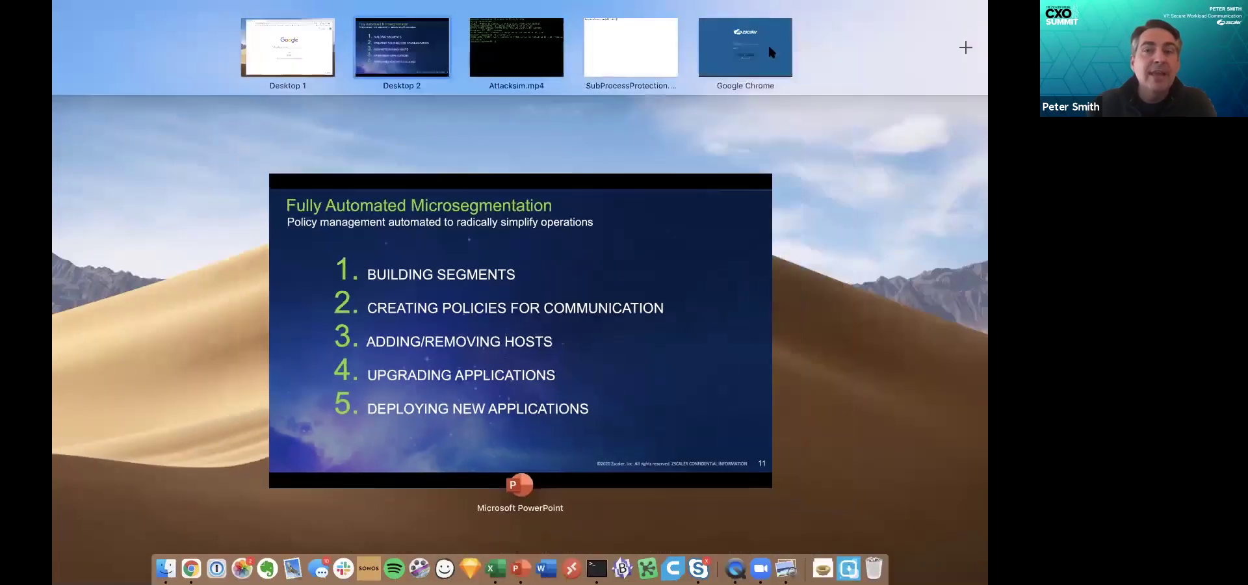
left_click(769, 47)
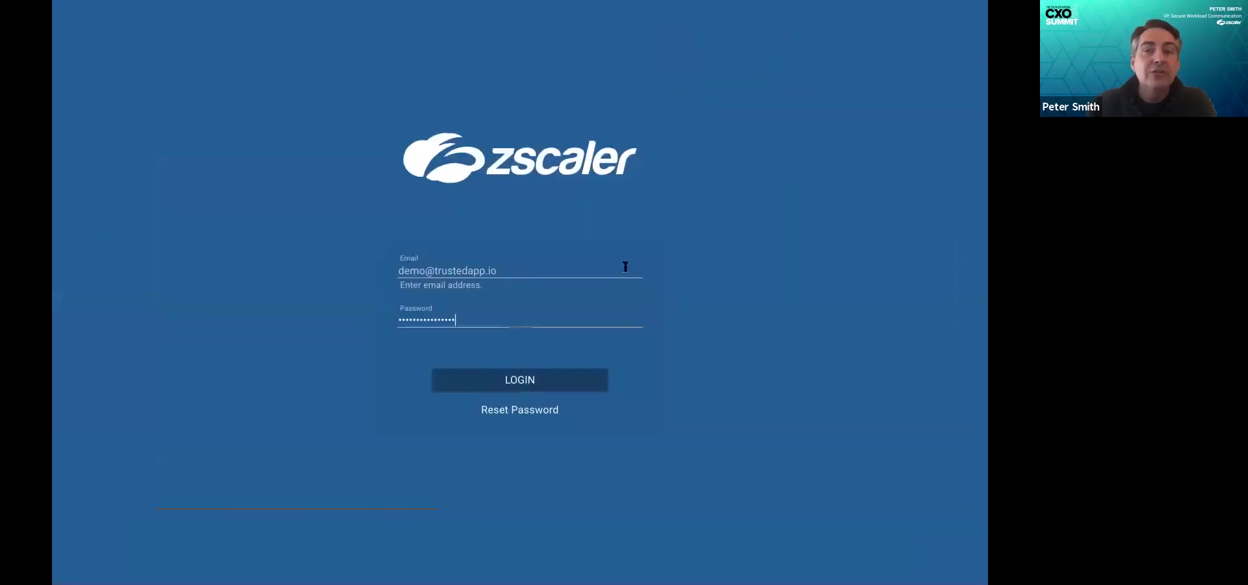
left_click(535, 388)
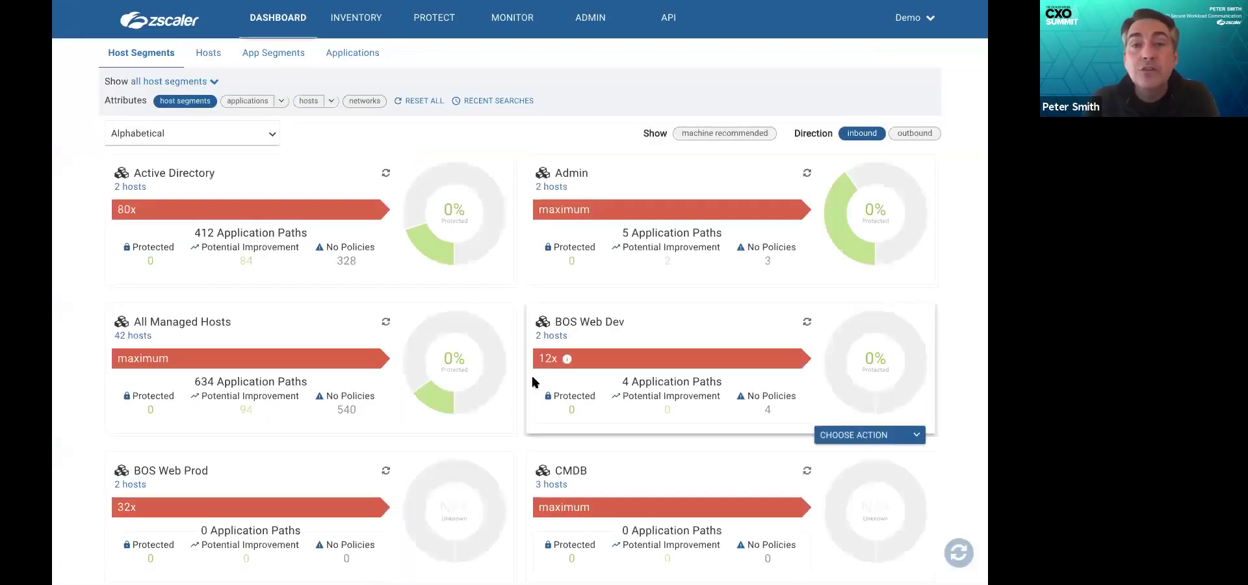
Map the connections of the Active Directory host segment and expand its inbound and outbound paths.
left_click(426, 27)
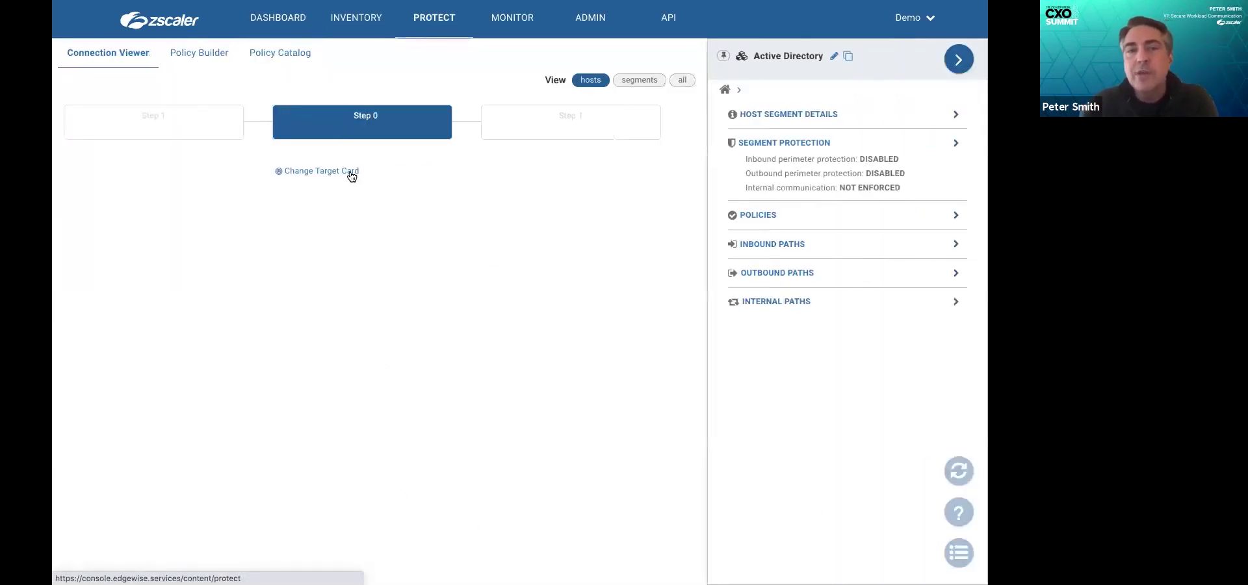
left_click(344, 179)
left_click(355, 230)
left_click(466, 435)
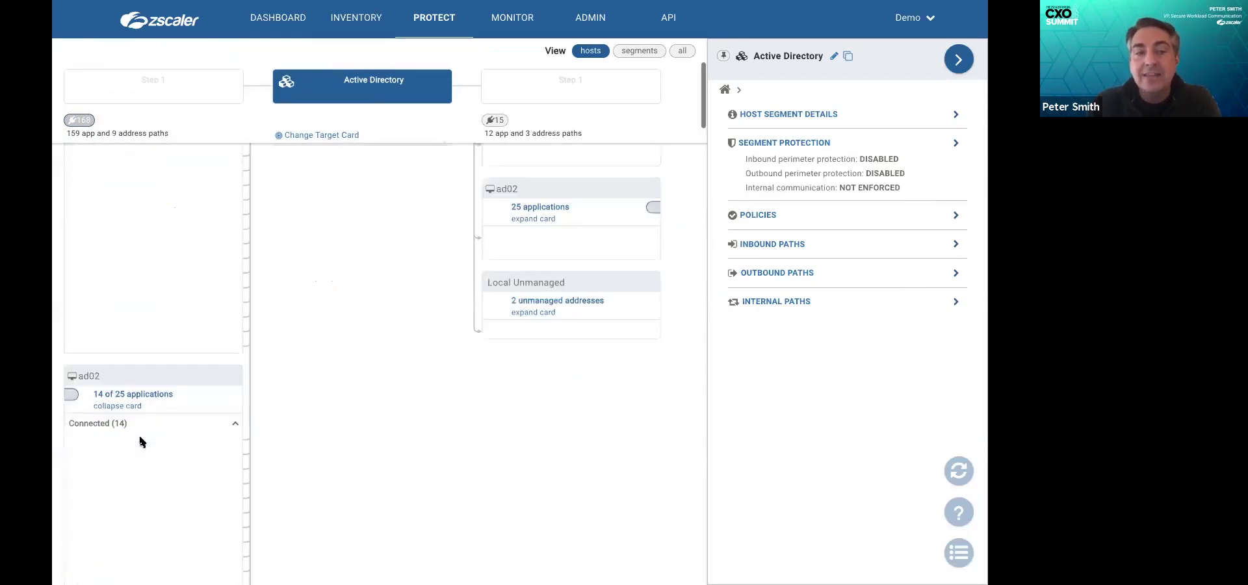
left_click(494, 156)
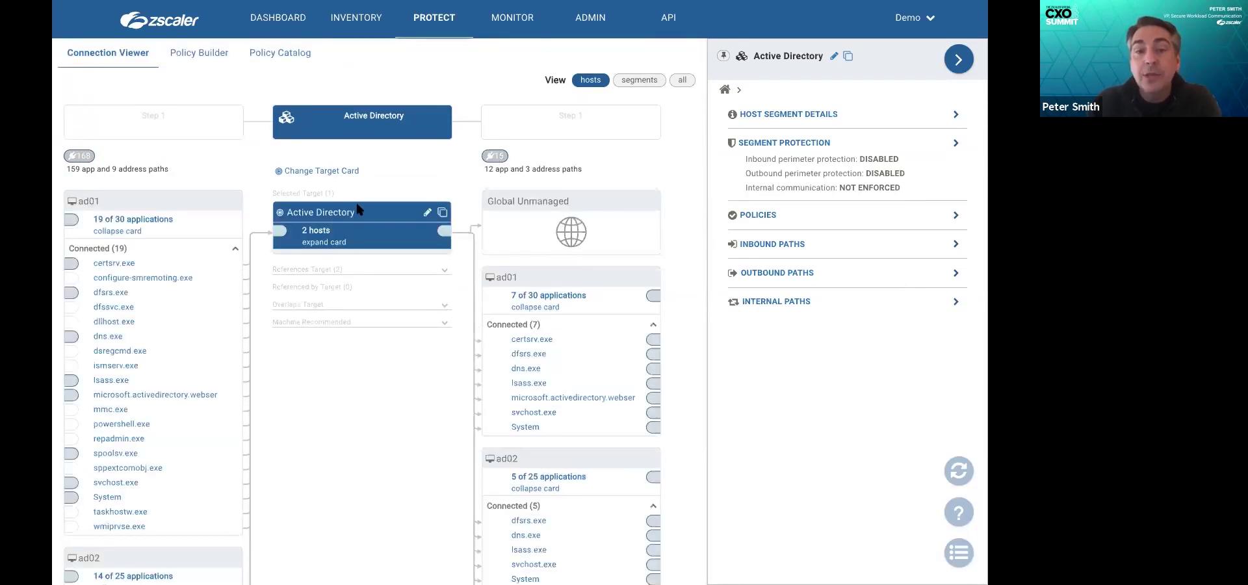
Expand the Active Directory hosts and narrow the connection map to lsass.exe on ad02.
left_click(317, 242)
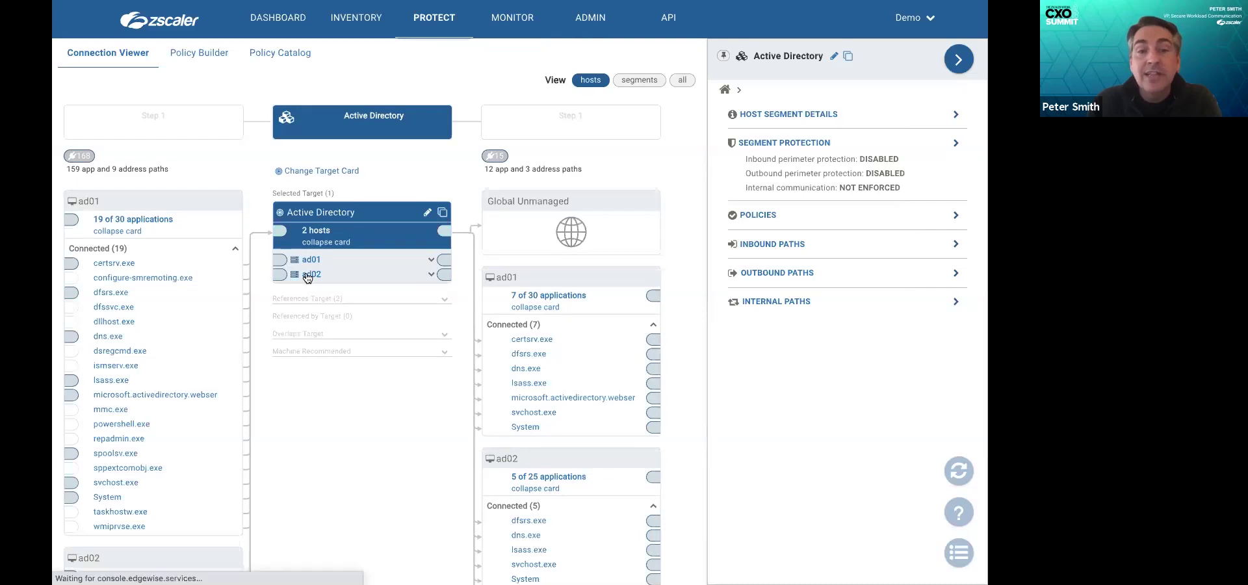
left_click(308, 275)
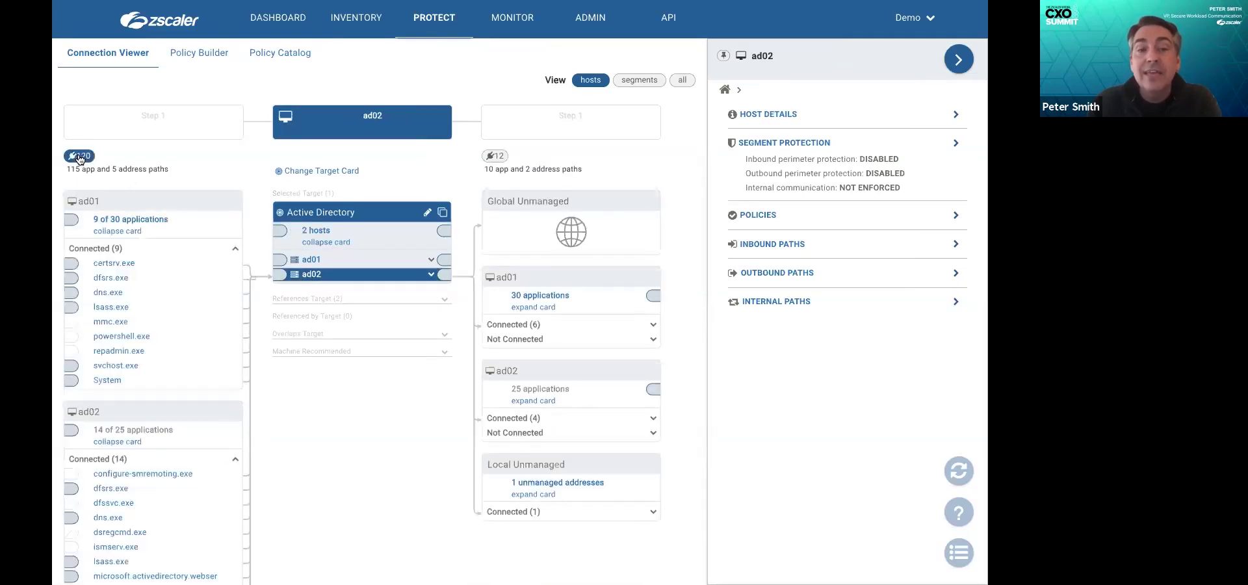
left_click(431, 275)
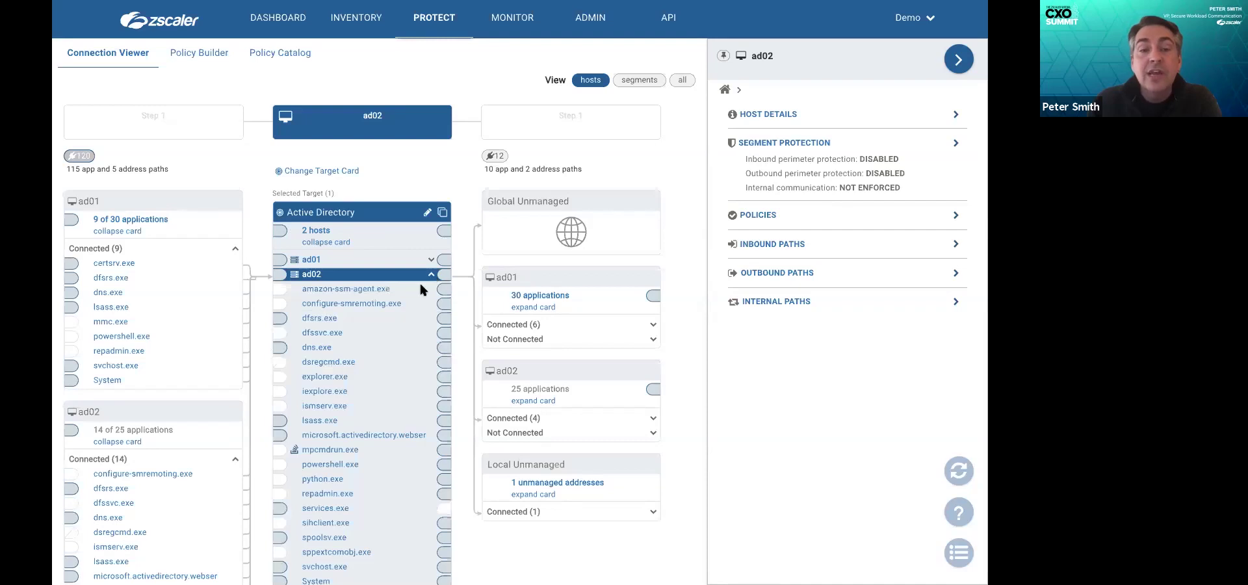
left_click(318, 421)
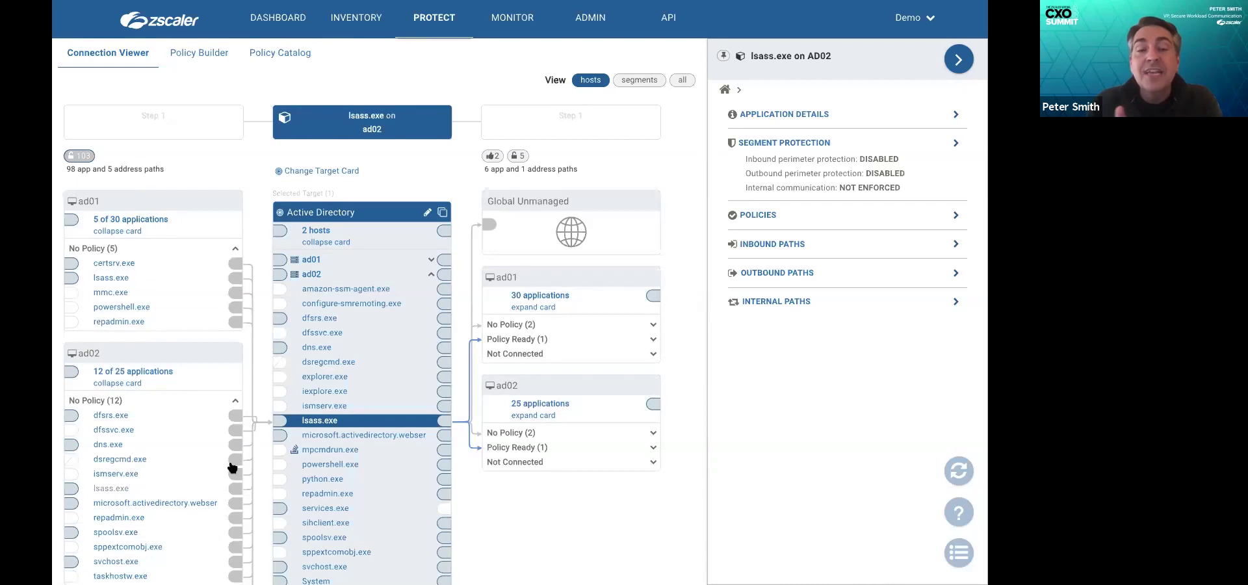
Group the lsass.exe connections by segments and expand the Admin segment down to the applications on desktop-1.
left_click(640, 81)
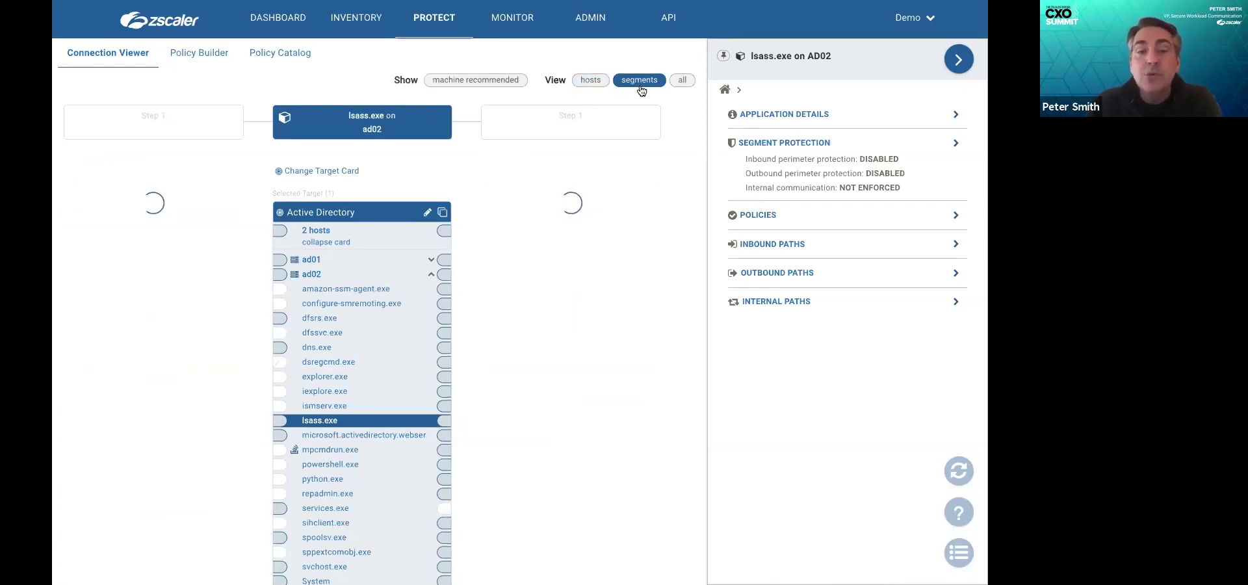
scroll(160, 452, "down", 2)
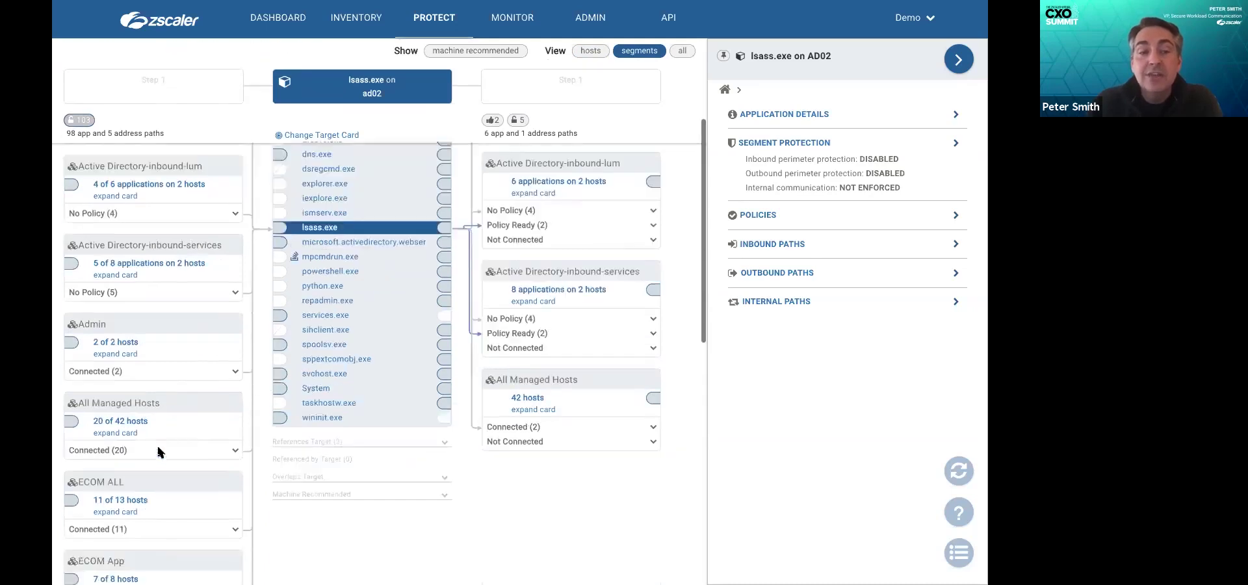
scroll(160, 452, "down", 1)
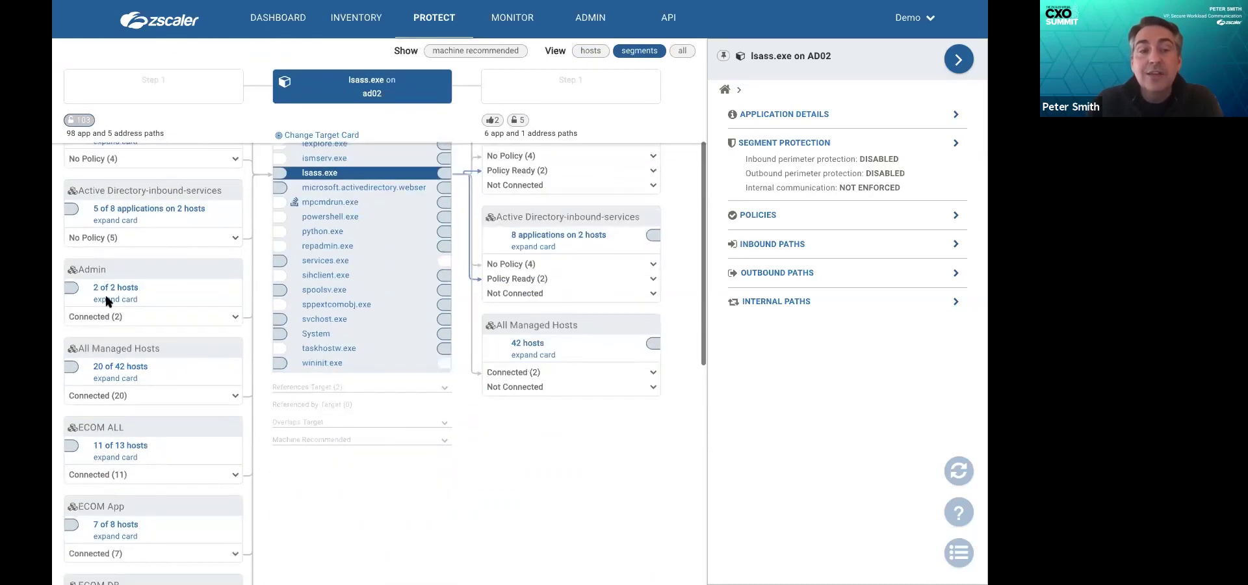
left_click(235, 318)
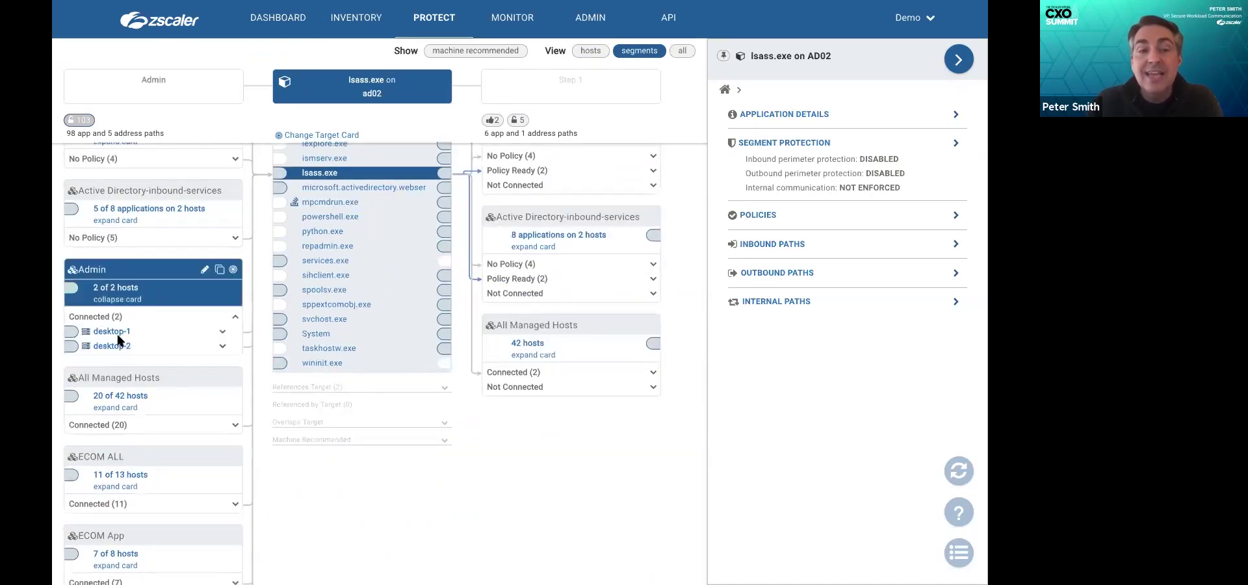
left_click(221, 336)
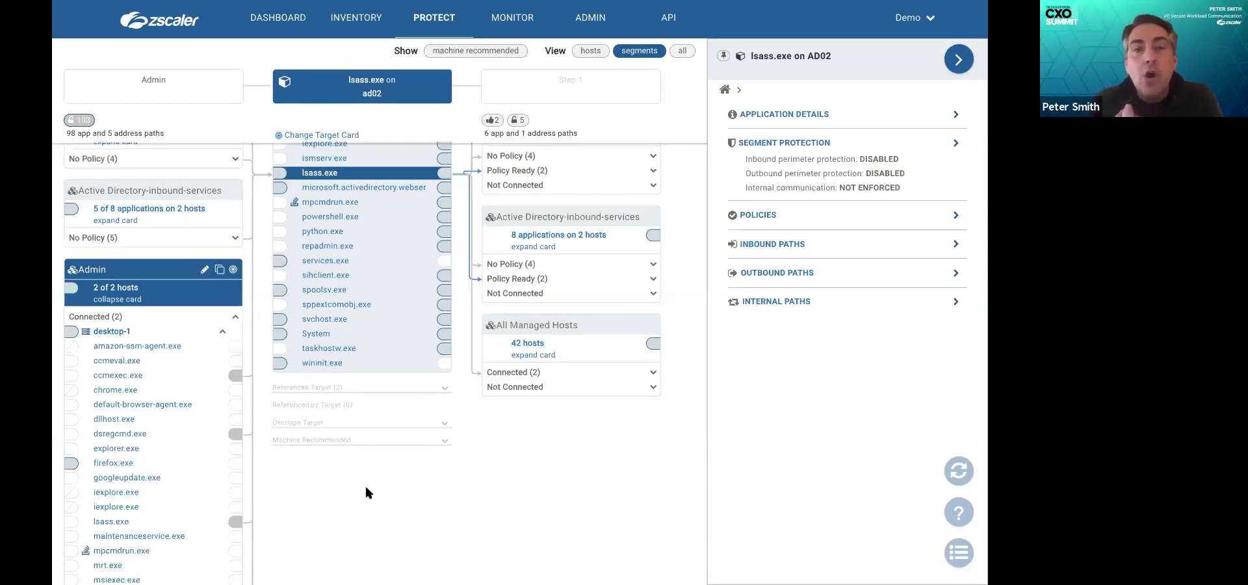
Open the host segment inventory and filter it to segments containing host ad01.
left_click(357, 20)
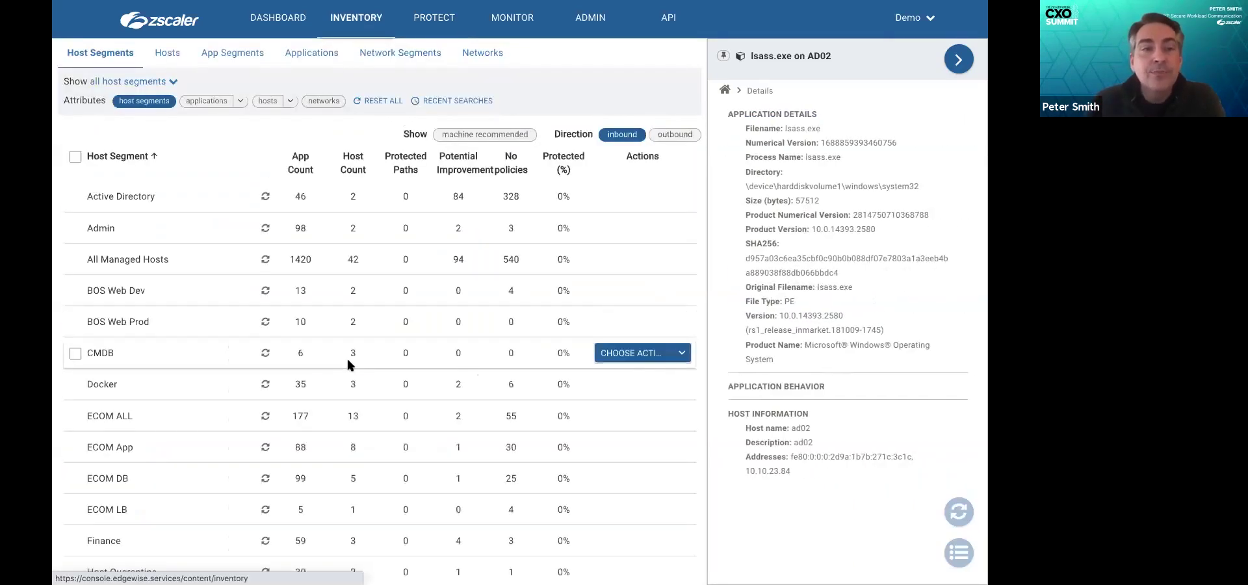
scroll(346, 357, "down", 1)
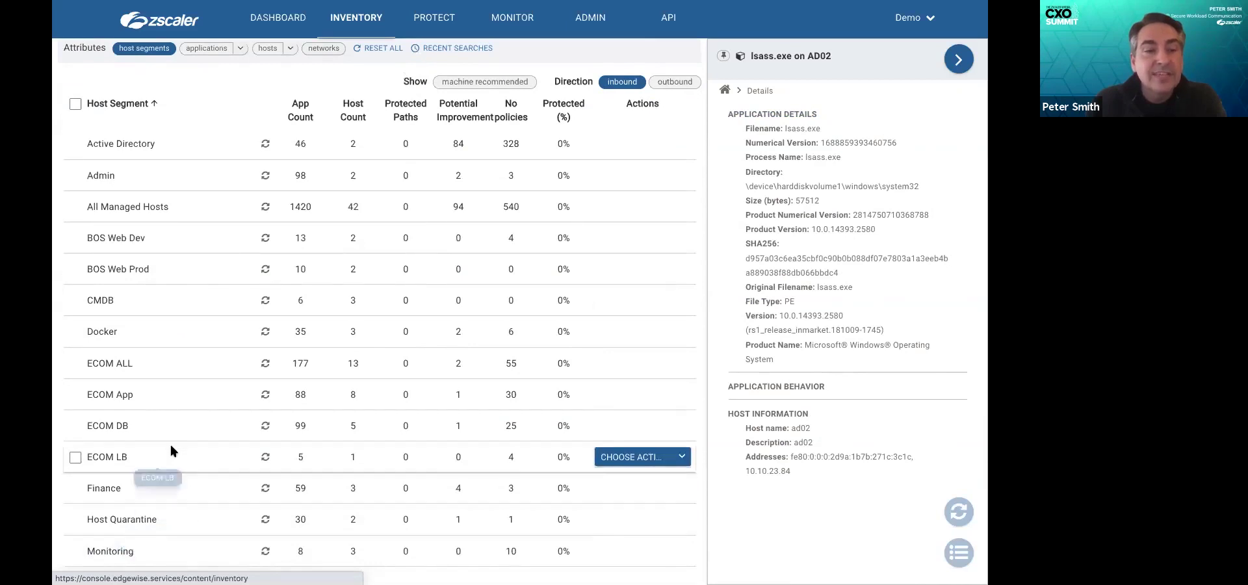
scroll(154, 270, "up", 1)
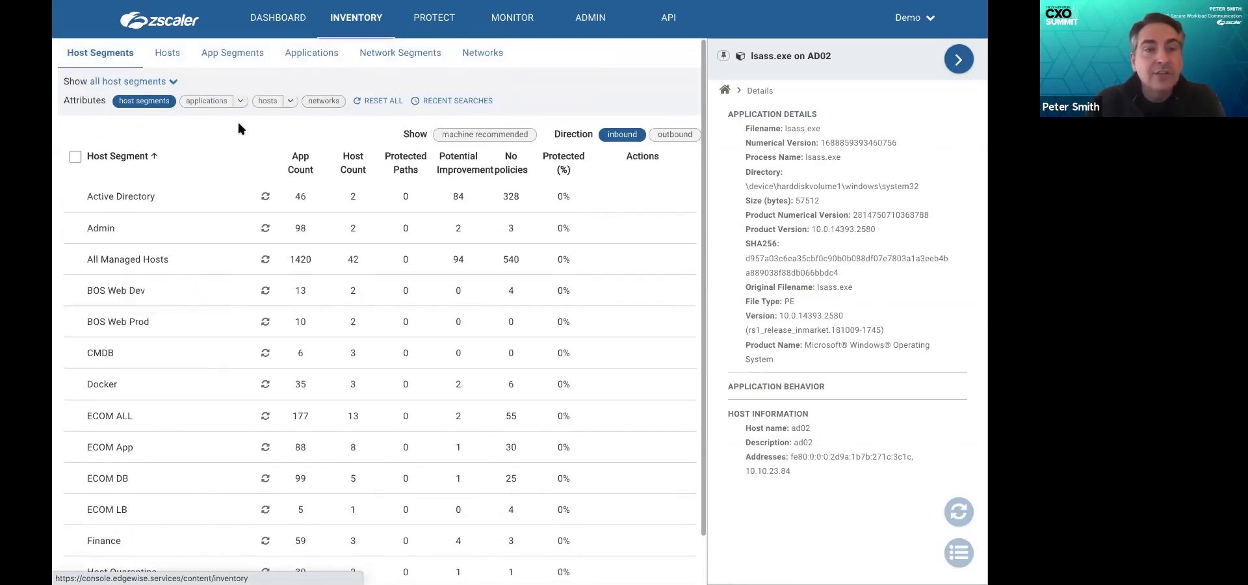
left_click(271, 103)
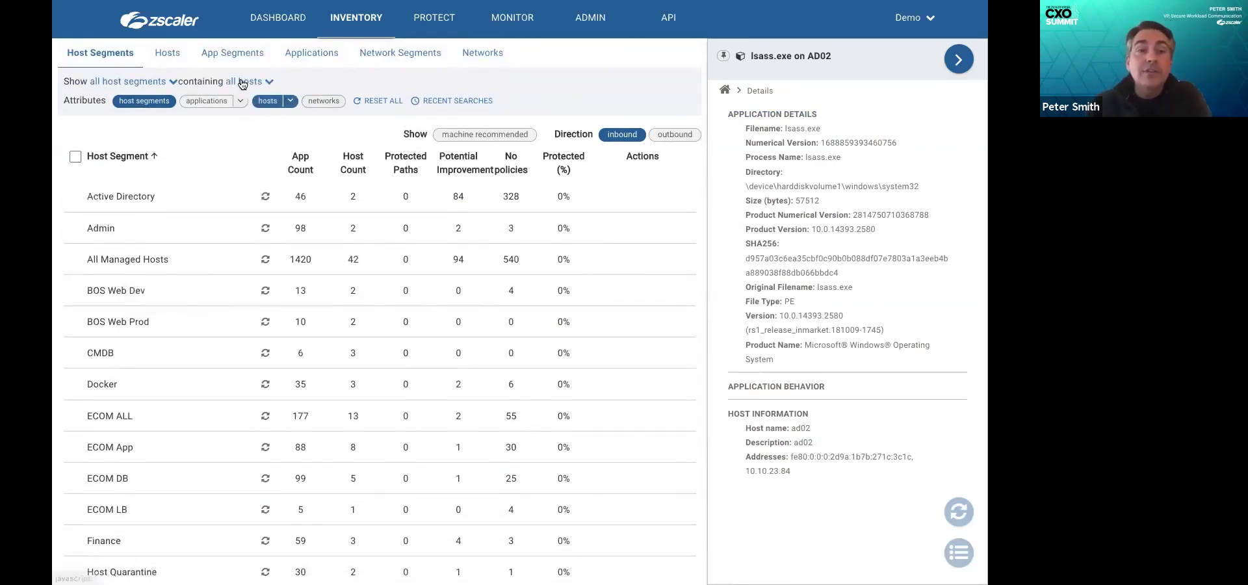
left_click(240, 138)
left_click(193, 130)
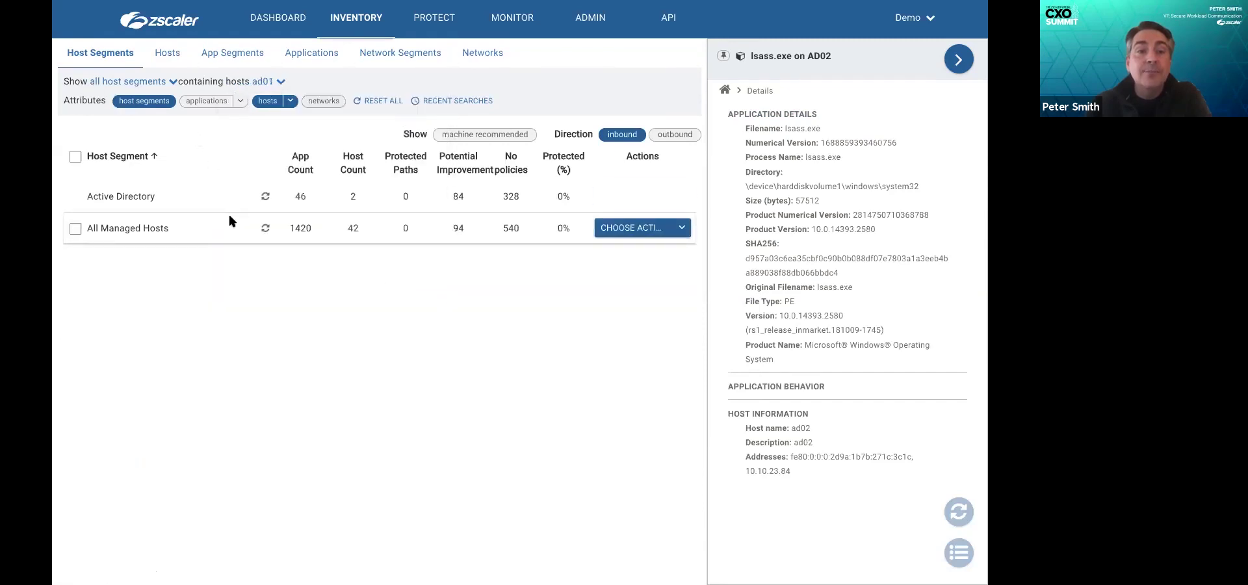
Auto-segment the Active Directory host segment with Advanced Protection, inbound and outbound perimeter protection, and all internal communication blocked in simulation.
left_click(213, 195)
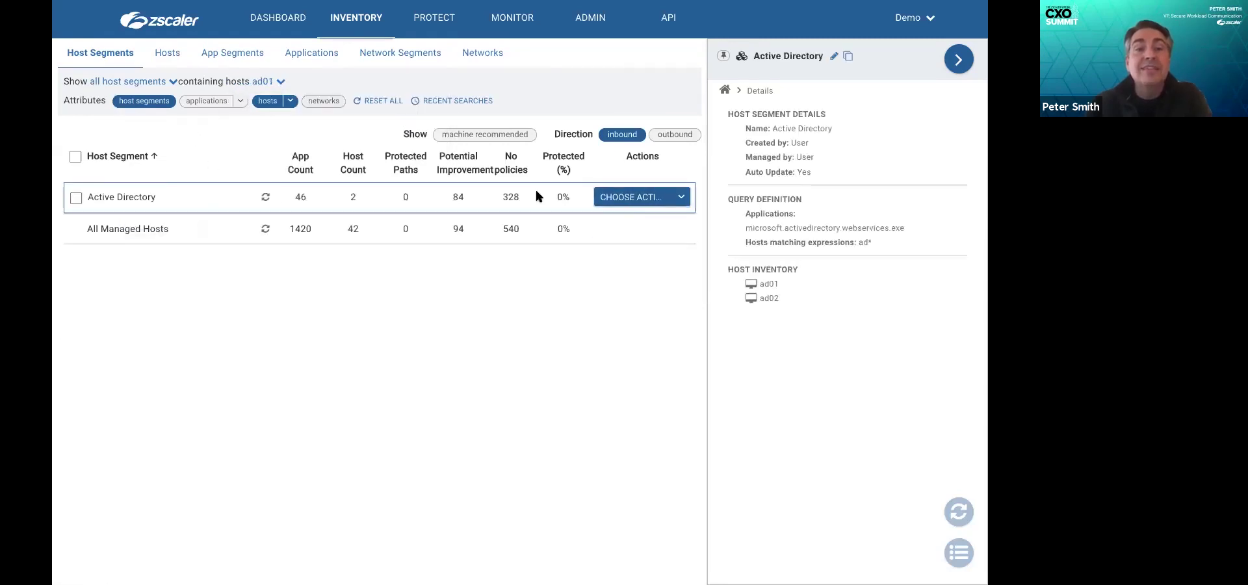
left_click(645, 198)
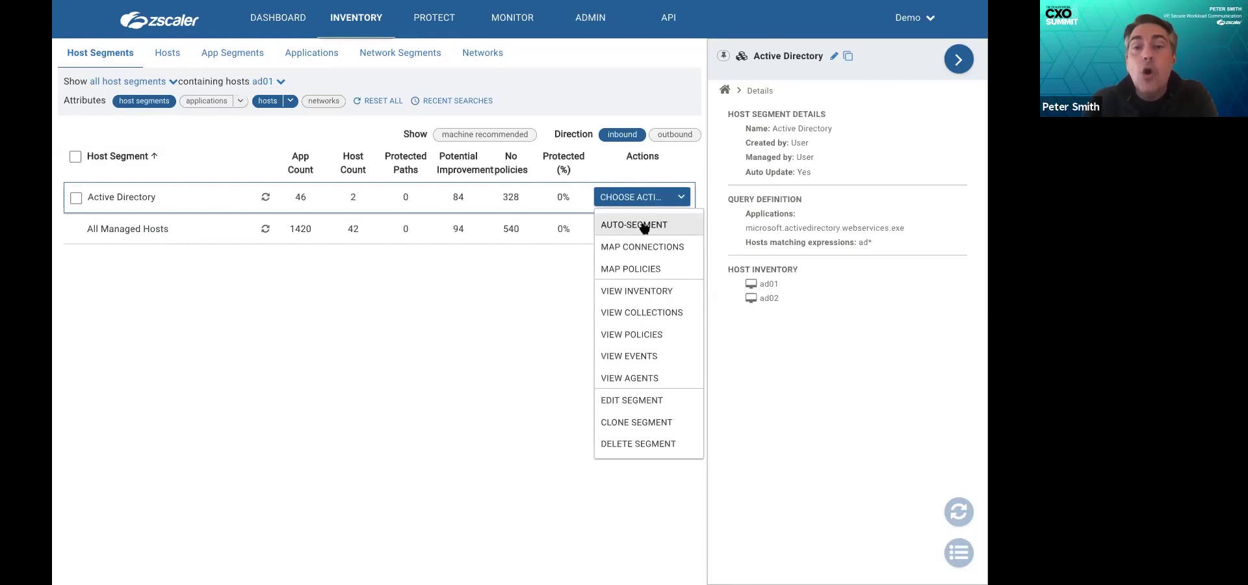
left_click(644, 226)
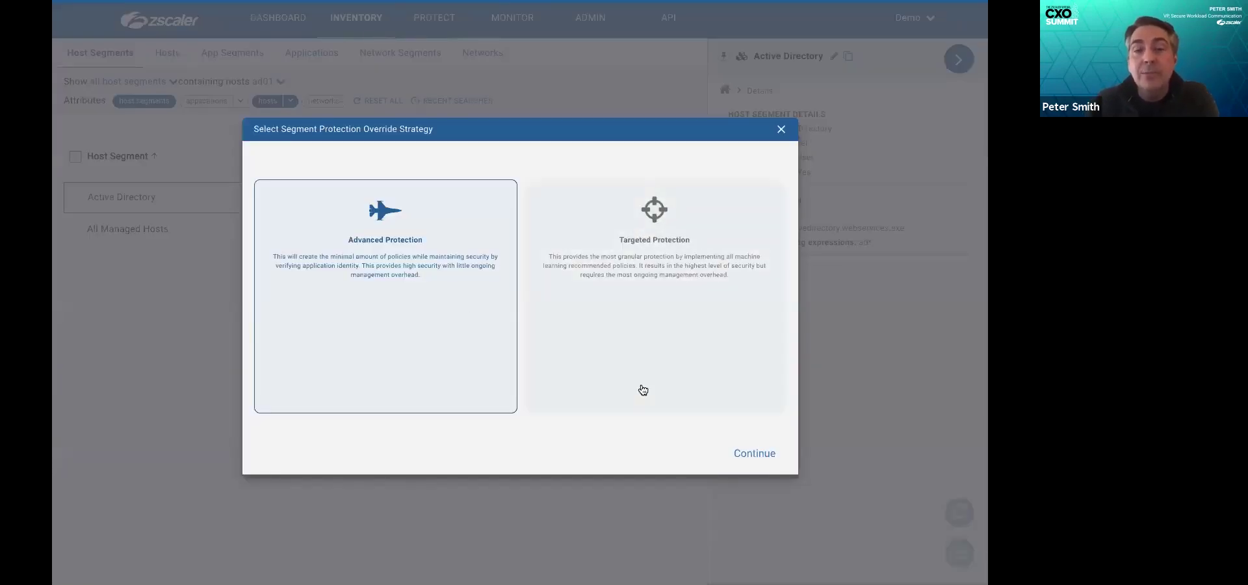
left_click(750, 455)
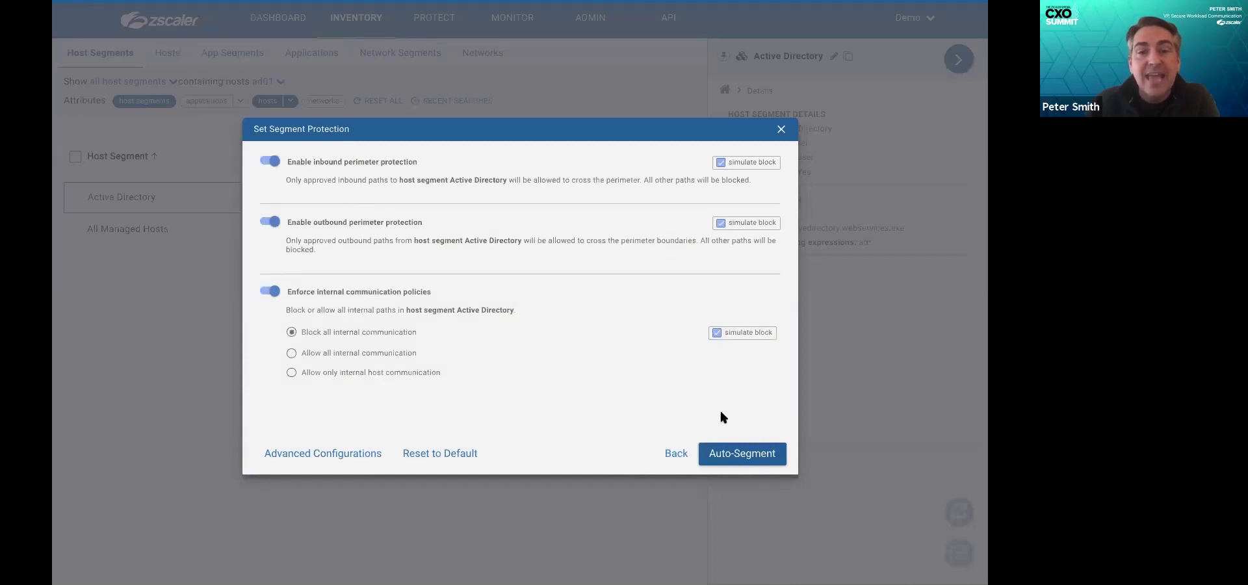
left_click(743, 453)
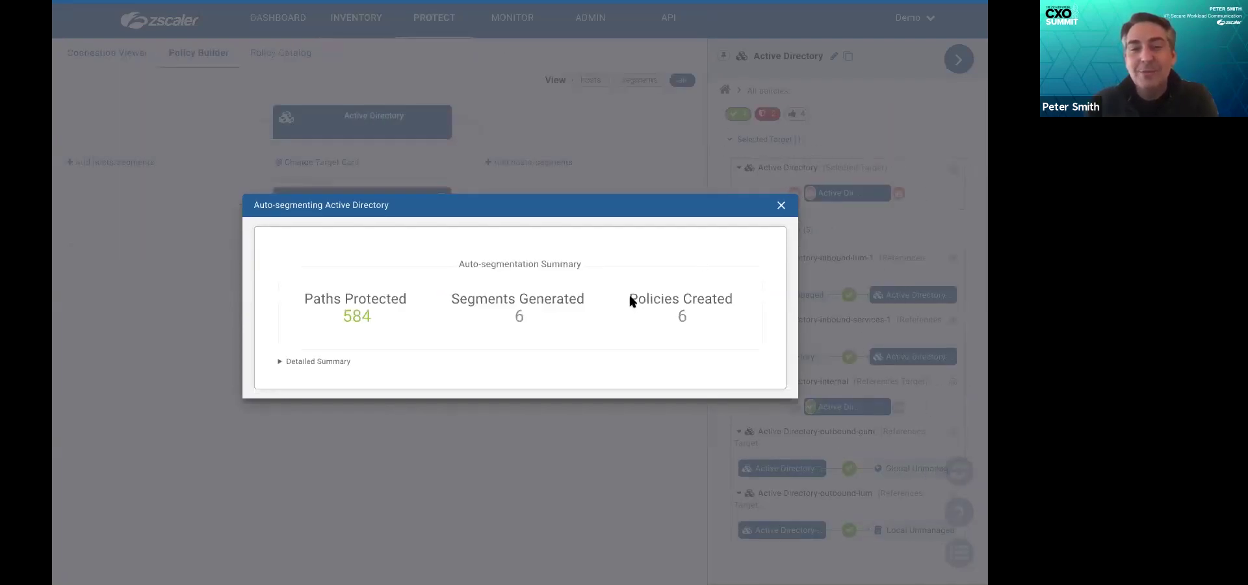
left_click_drag(629, 296, 746, 322)
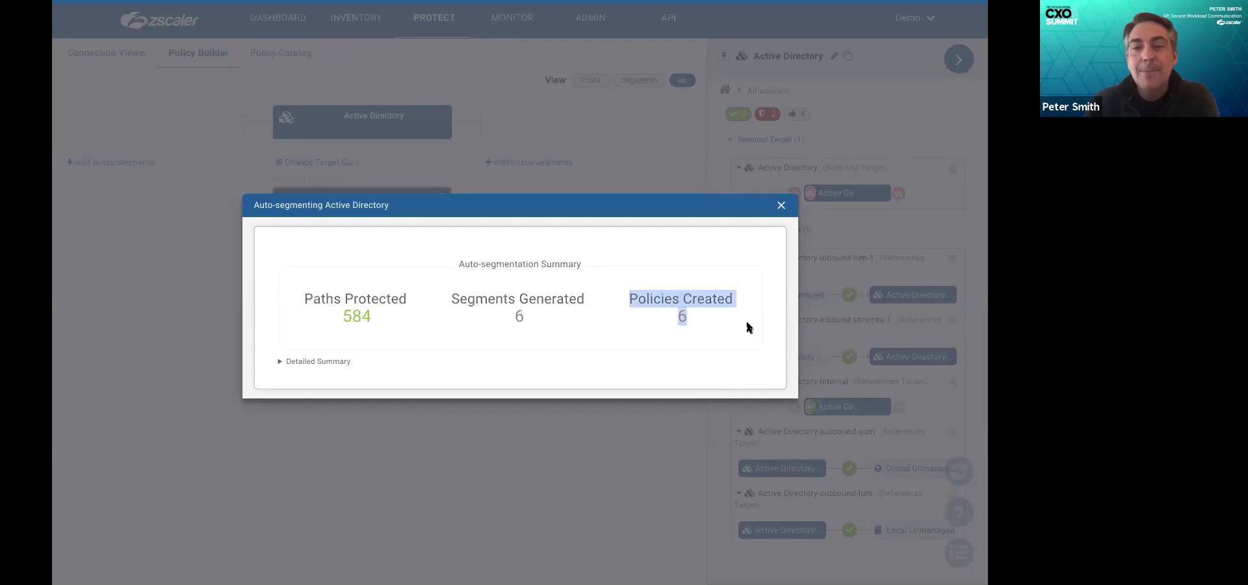
left_click(781, 205)
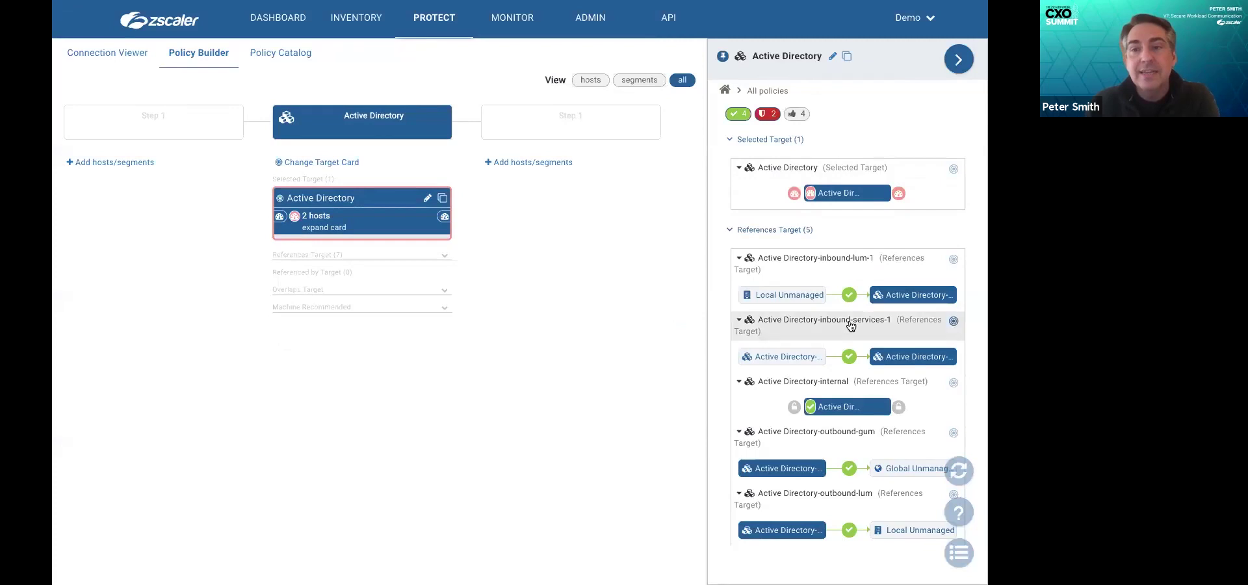
Show the Active Directory-inbound-services-1 segment in the policy map and expand it to its applications on ad01 and ad02.
scroll(851, 325, "down", 1)
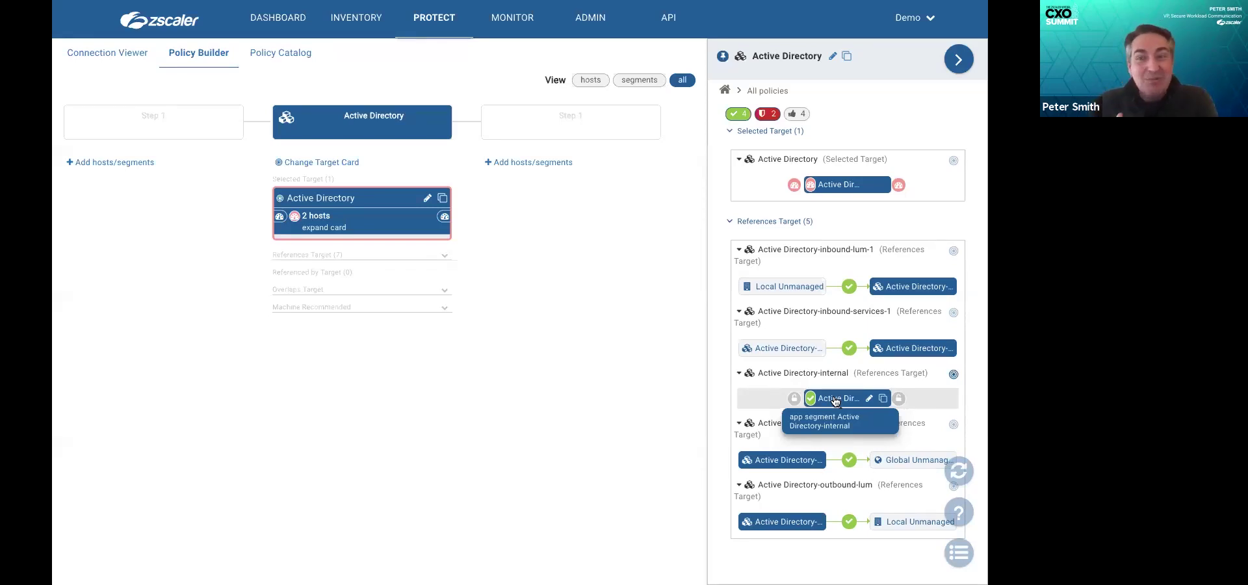
left_click(916, 354)
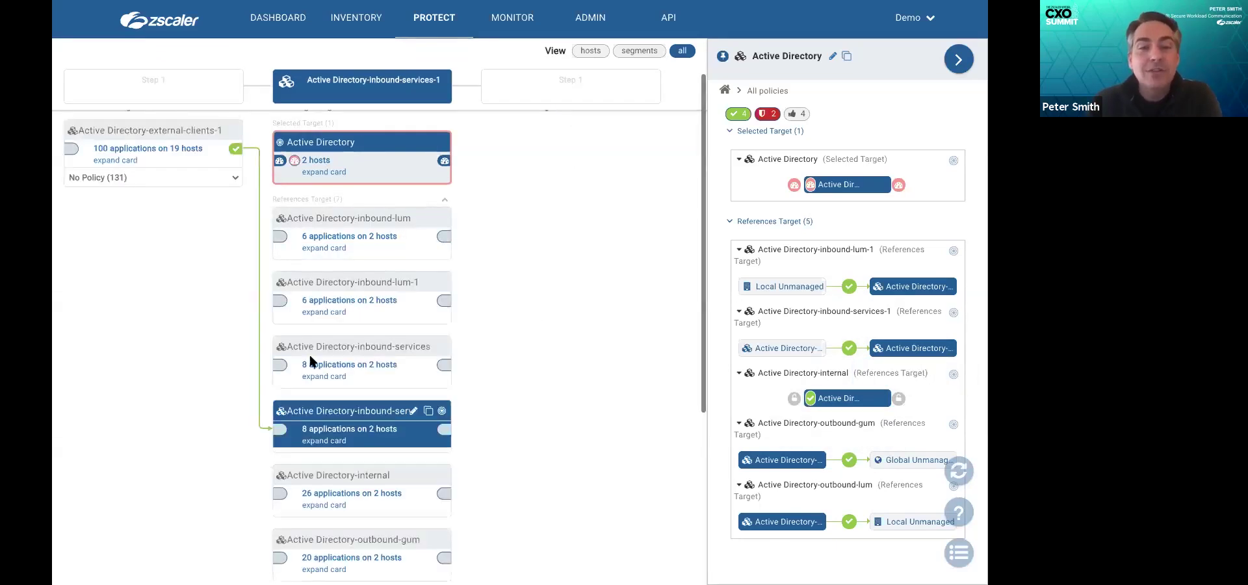
left_click(310, 443)
scroll(311, 442, "down", 3)
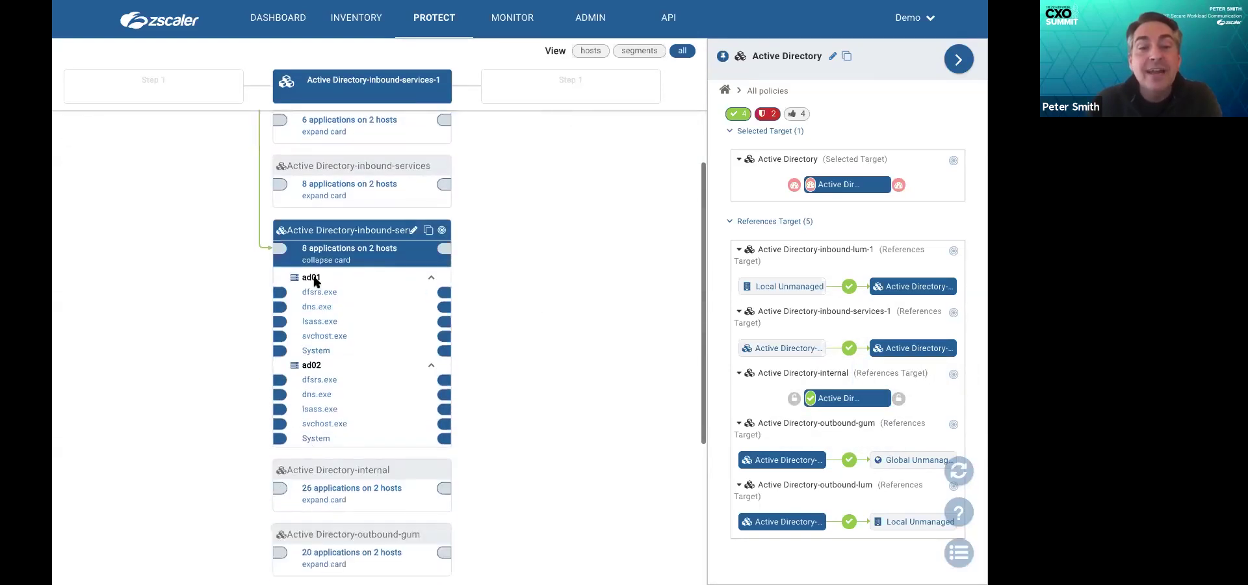
scroll(331, 432, "up", 4)
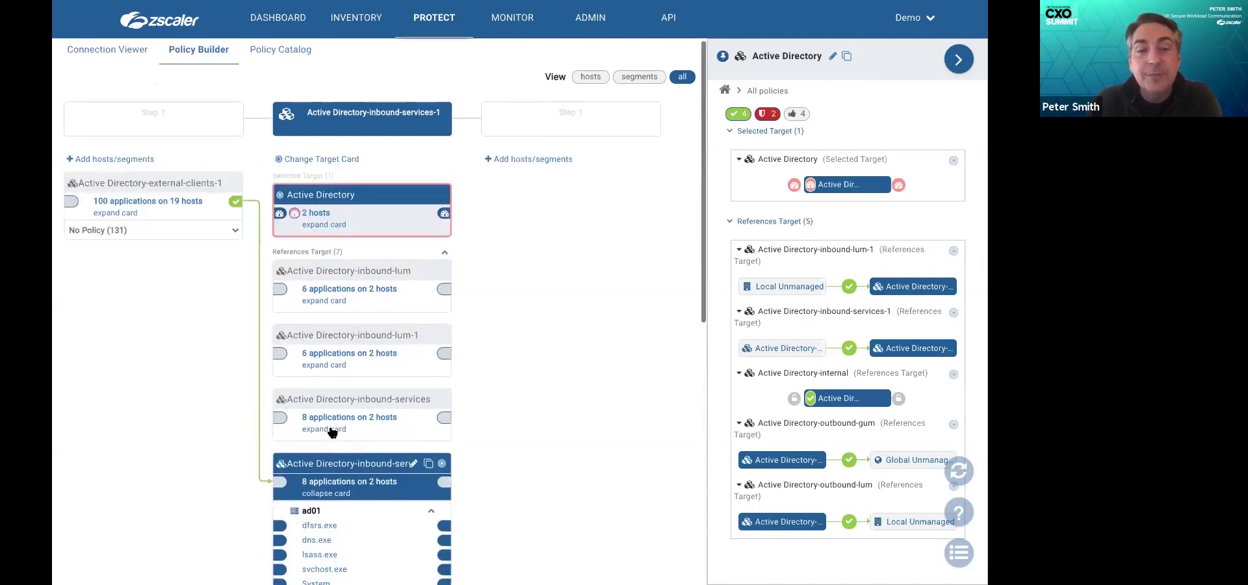
Expand the Active Directory-external-clients-1 segment, review its client applications by host, and collapse the segment again.
left_click(235, 238)
scroll(204, 388, "down", 10)
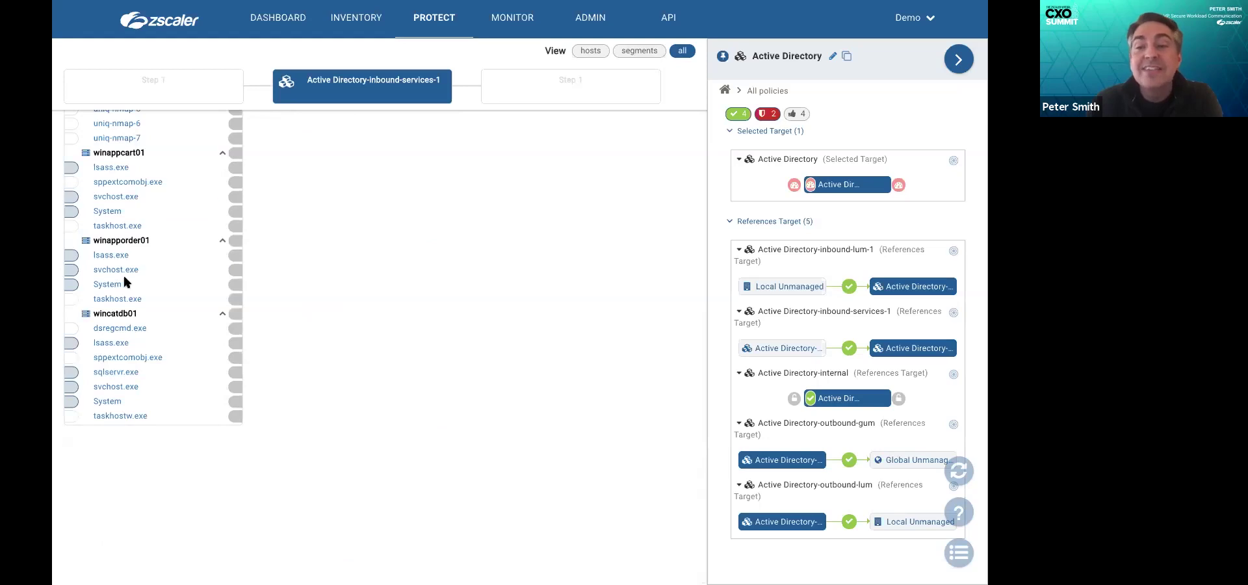
scroll(123, 274, "up", 10)
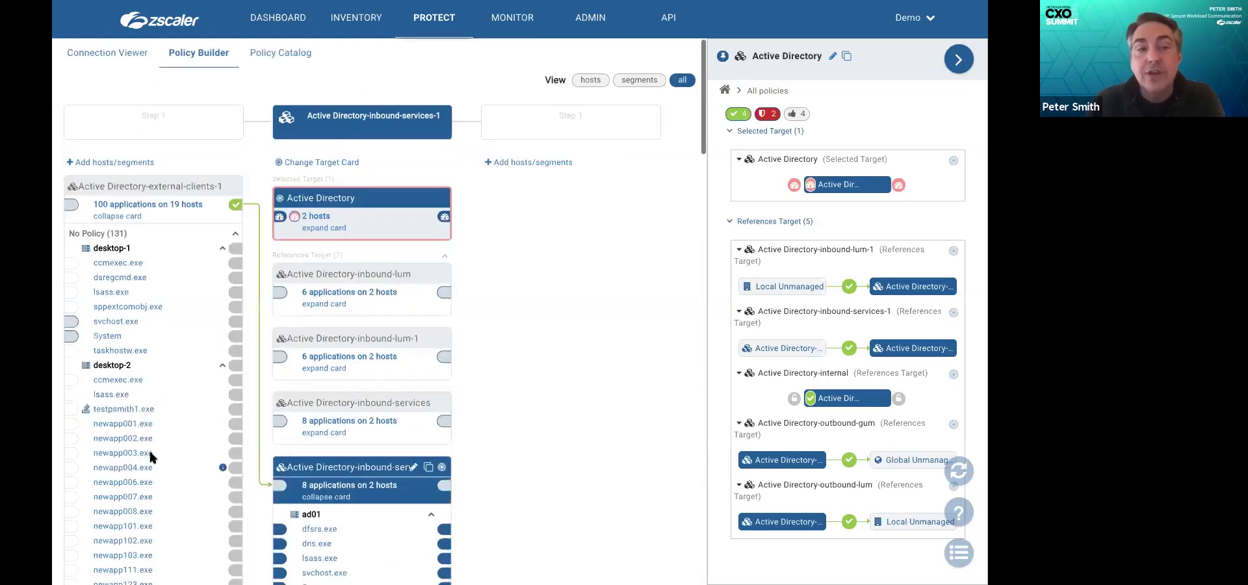
left_click(115, 216)
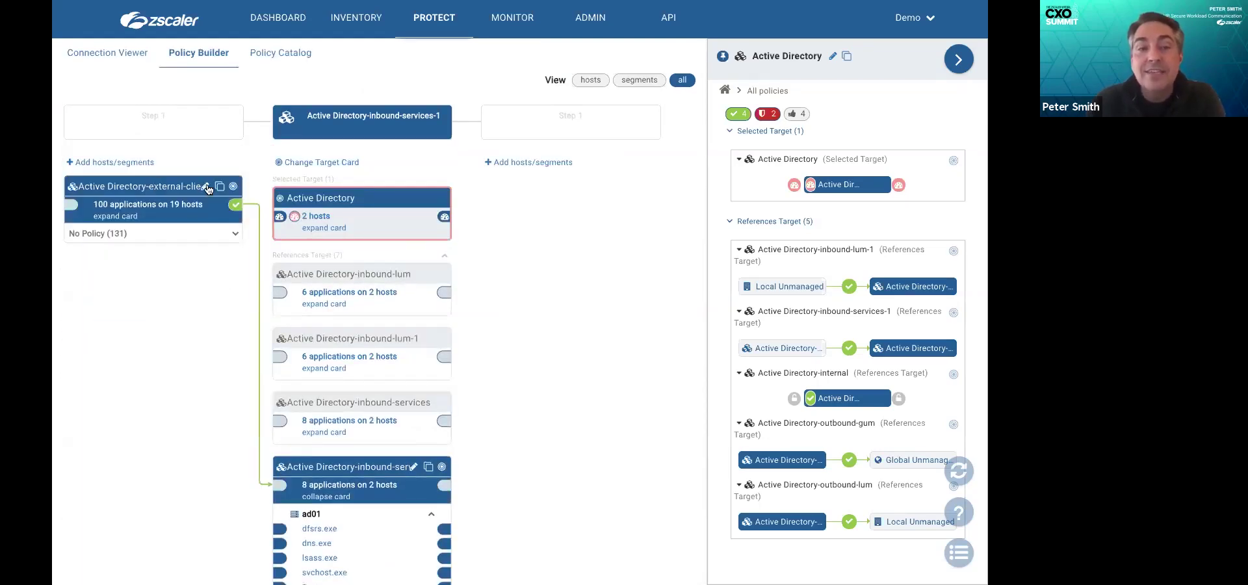
Edit the Active Directory-external-clients-1 app segment to exclude all nmap applications, dsregcmd.exe and ldapsearch, and save it.
left_click(205, 187)
left_click(406, 283)
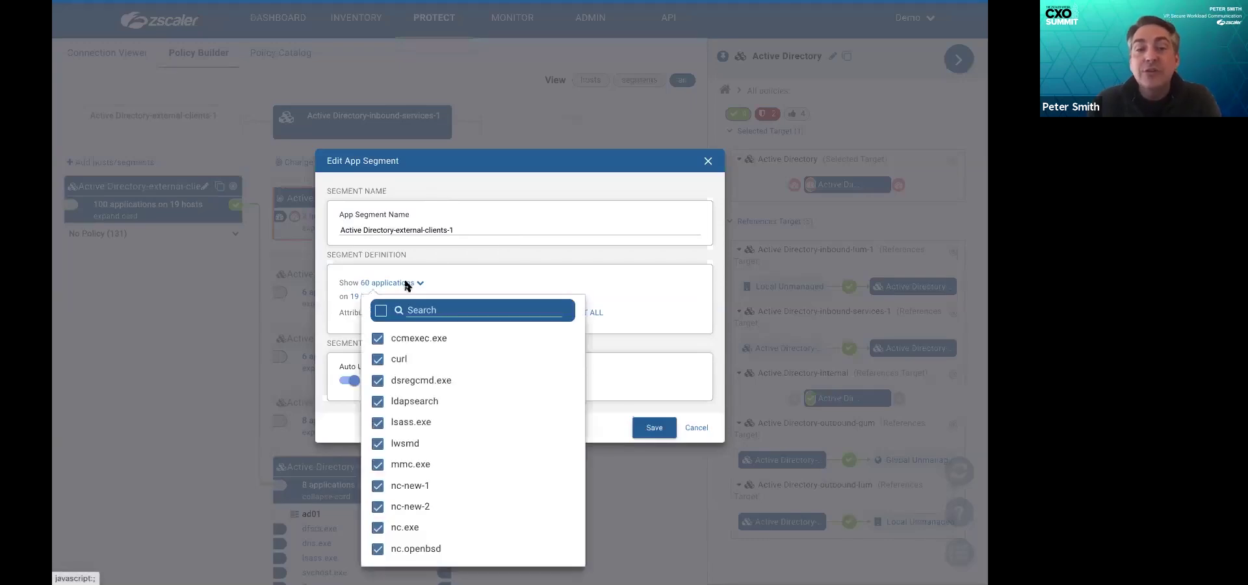
type("nmap")
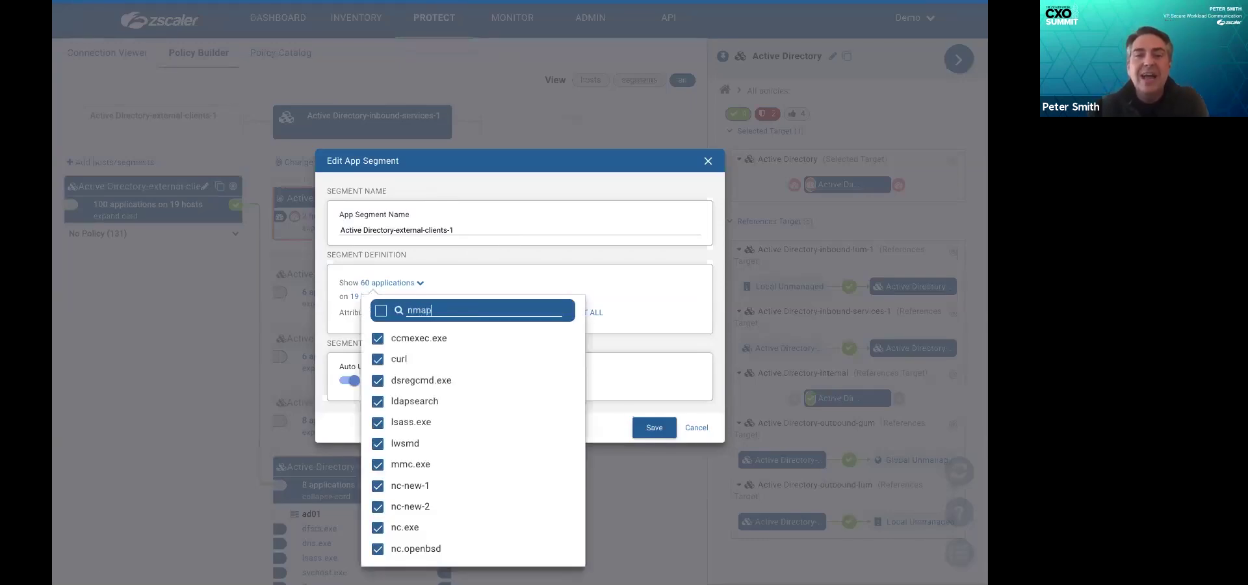
left_click(381, 310)
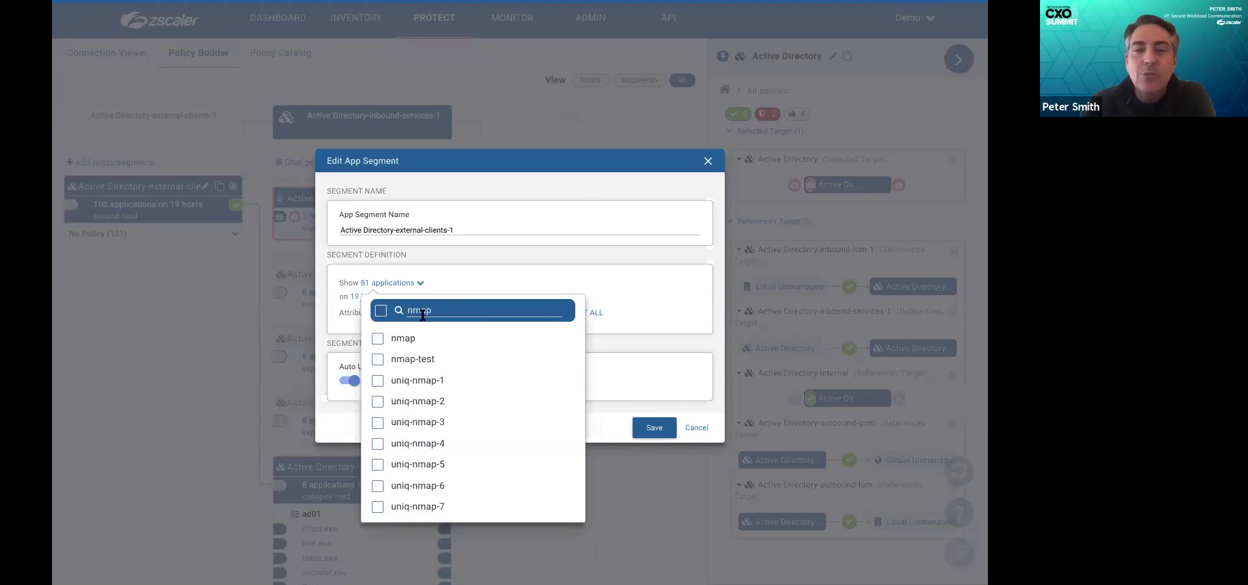
double_click(424, 310)
key("BackSpace")
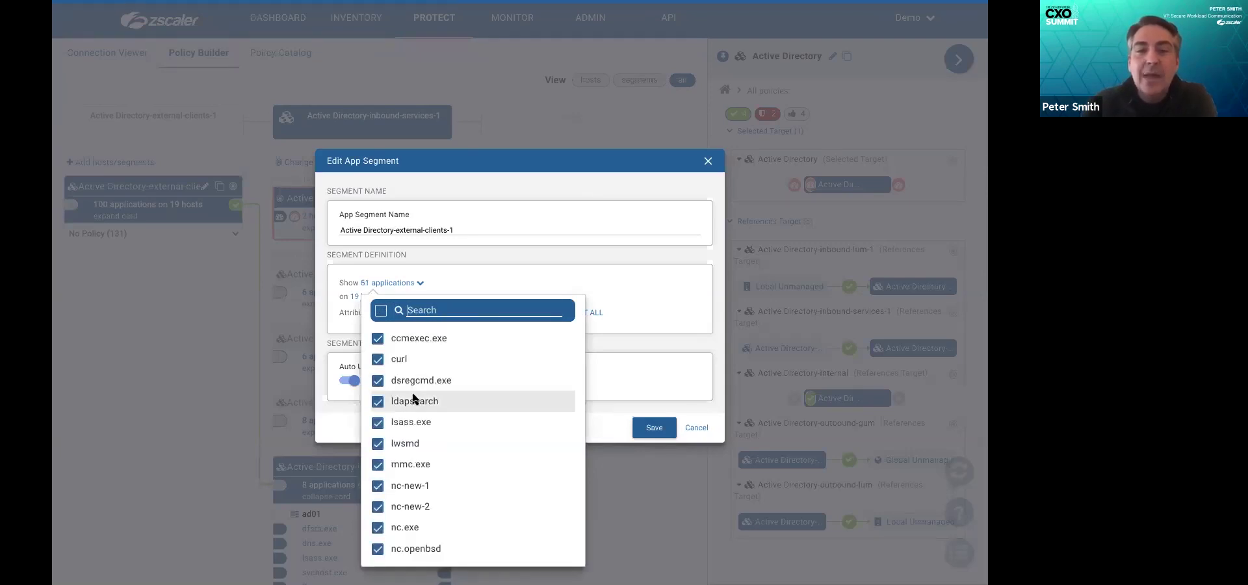
left_click(378, 381)
left_click(378, 401)
left_click(650, 427)
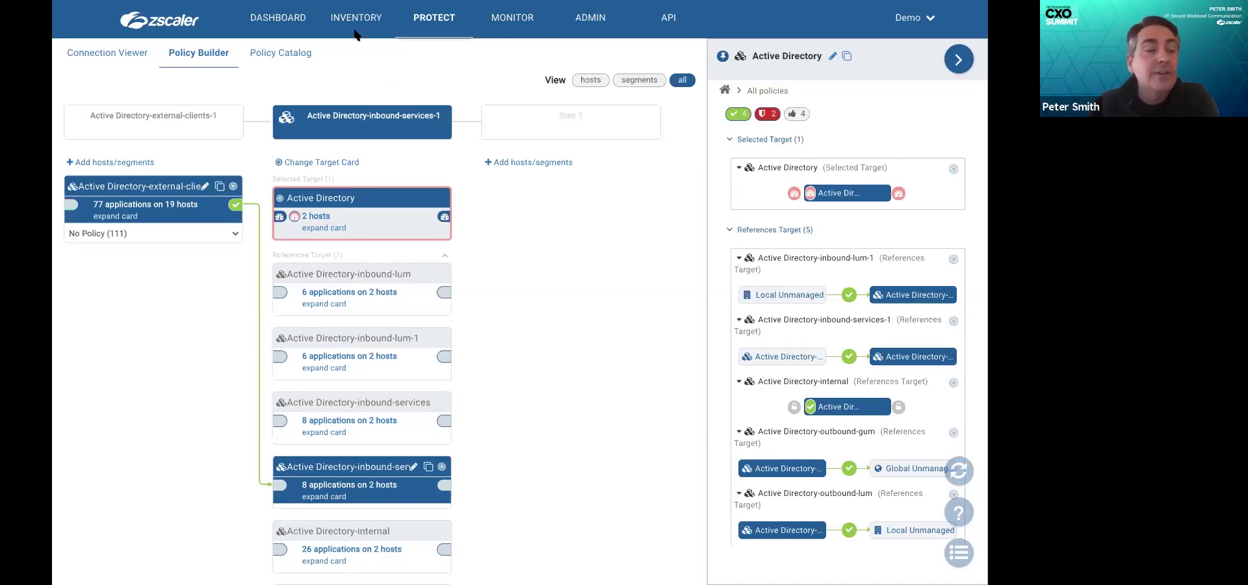
Open the event log and examine the newest allowed connection's source, destination and enforced policy.
left_click(507, 25)
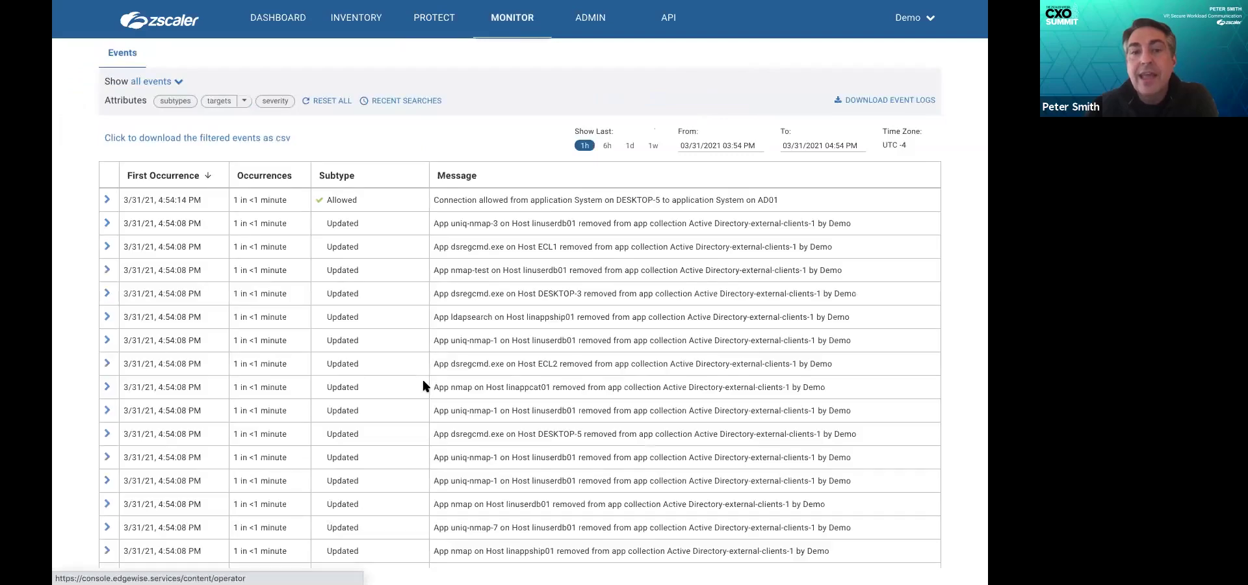
left_click(106, 200)
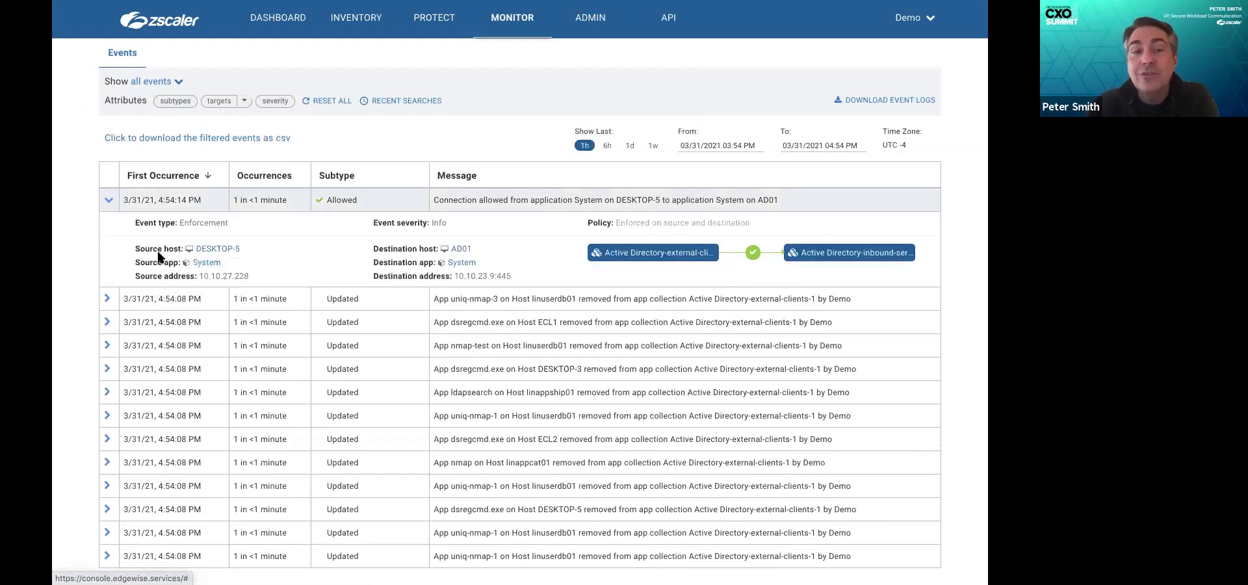
double_click(393, 249)
double_click(400, 262)
left_click(405, 276)
triple_click(406, 275)
double_click(654, 223)
triple_click(653, 223)
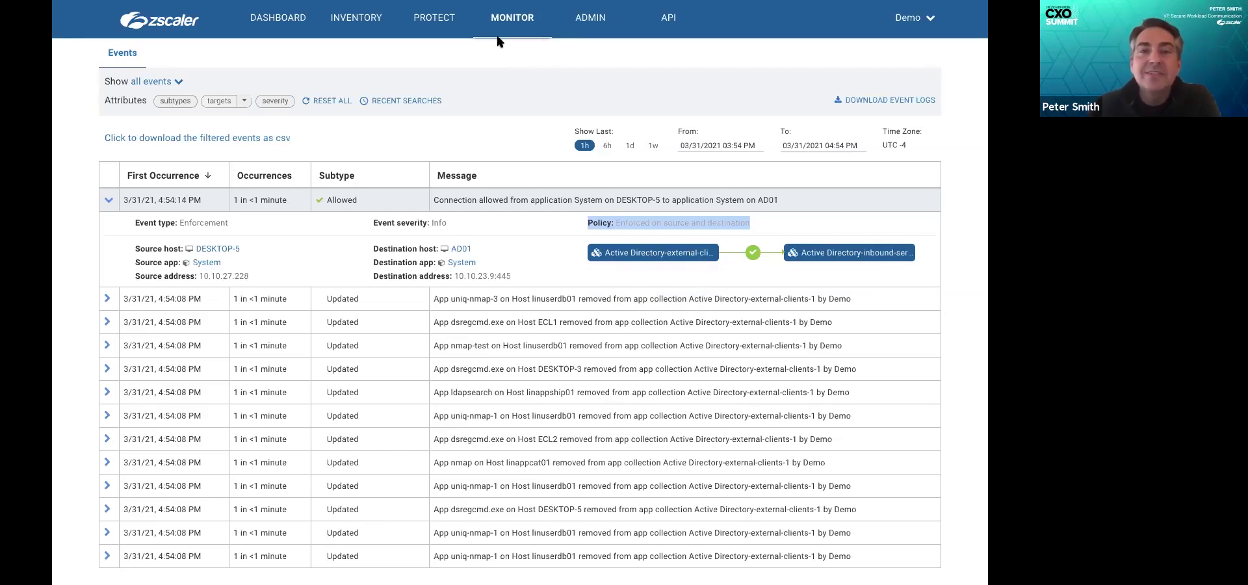
Start auto-resegmenting the Active Directory host segment with the existing protection settings and list all of its unassigned paths.
left_click(343, 20)
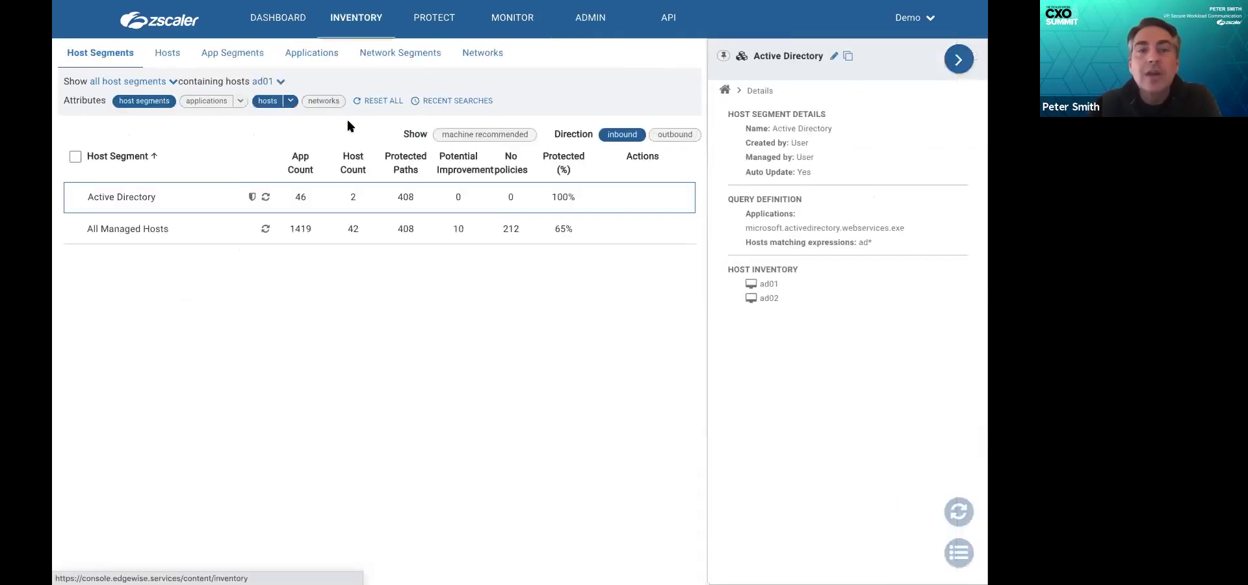
left_click(629, 199)
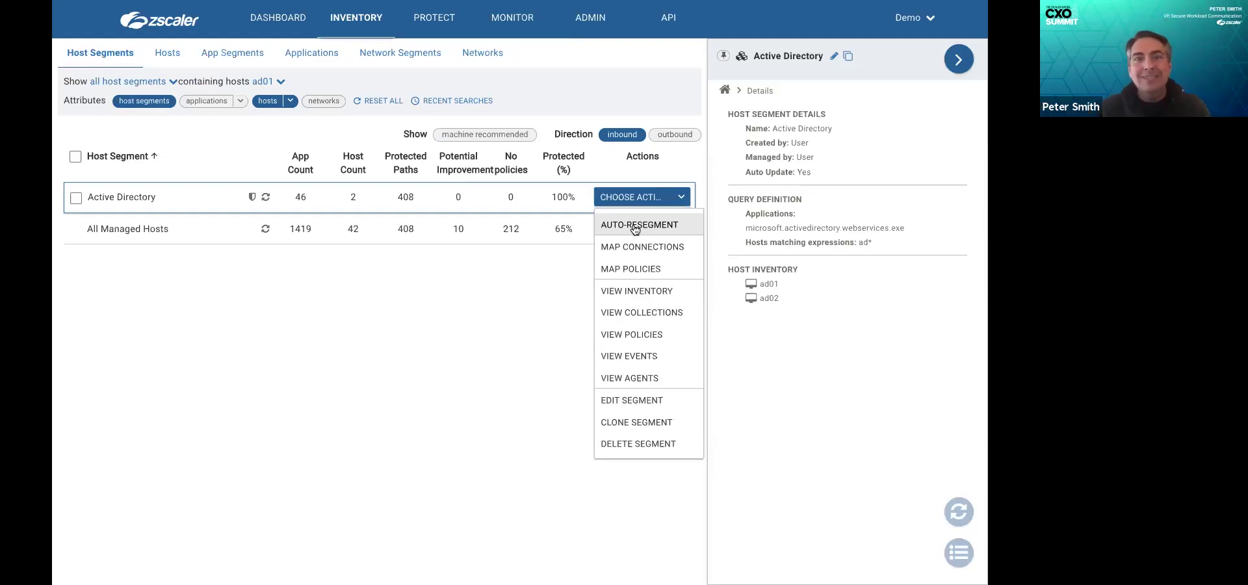
left_click(636, 226)
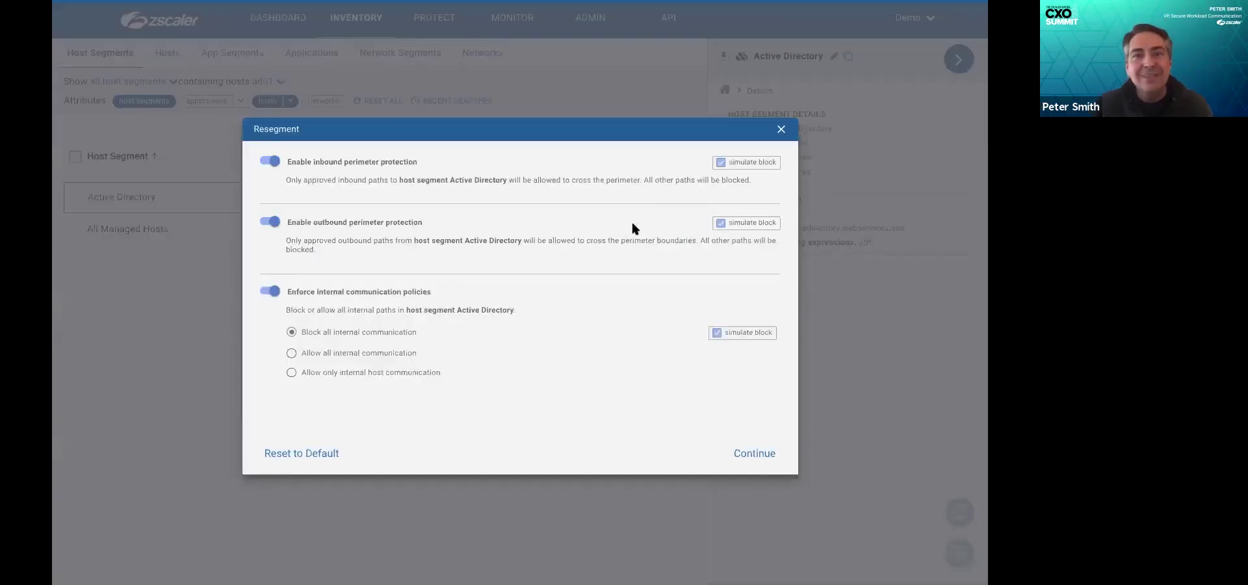
left_click(754, 454)
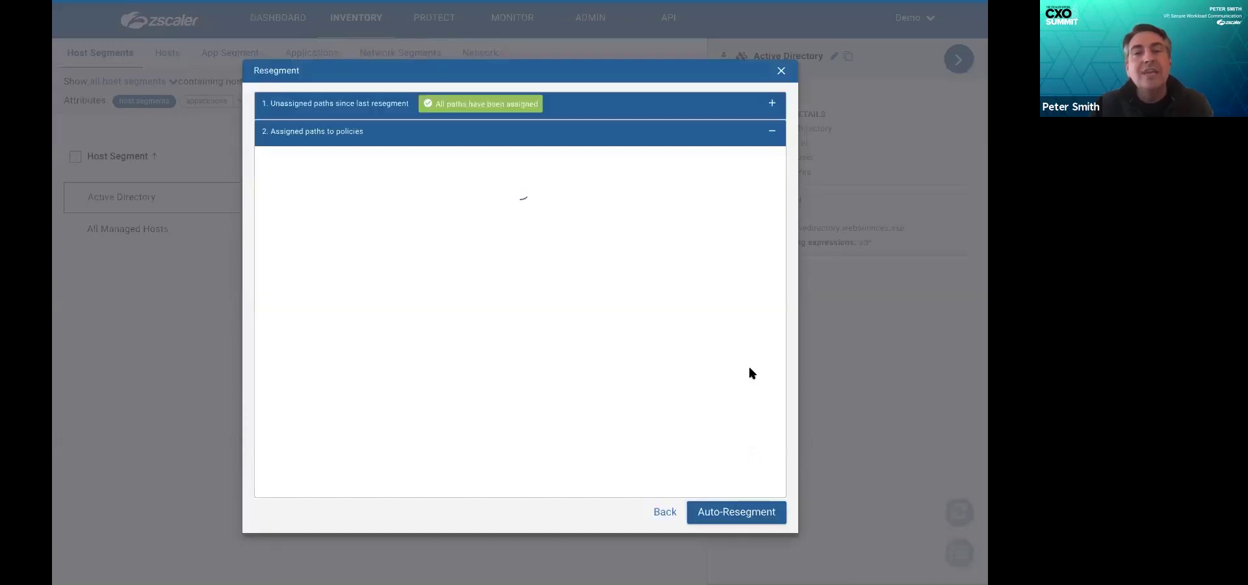
left_click(771, 102)
left_click(771, 132)
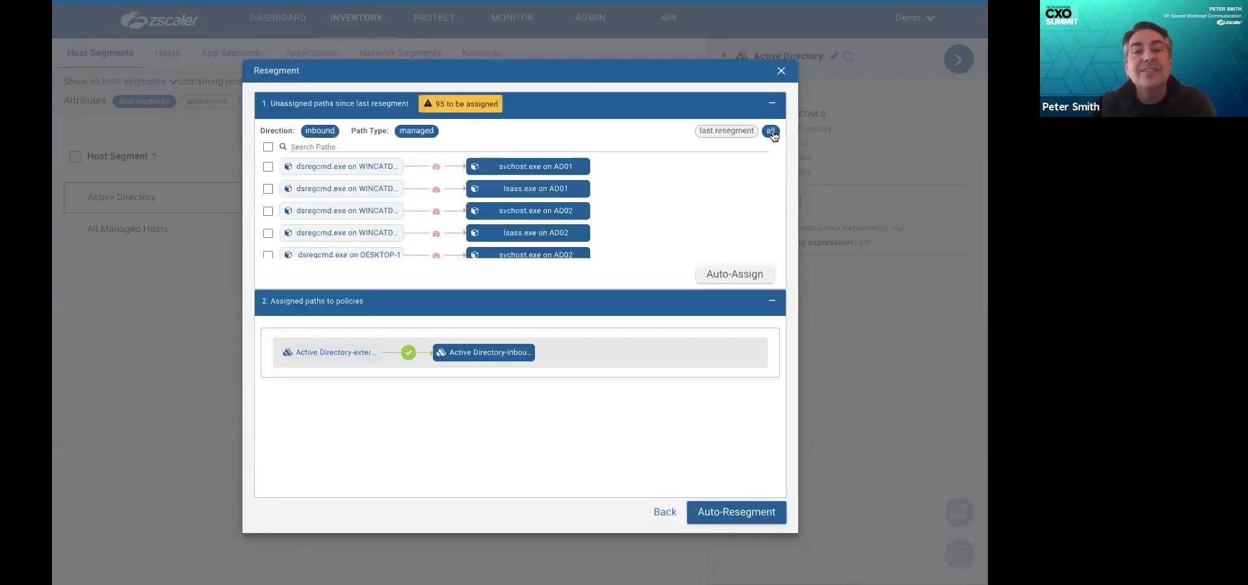
Filter the unassigned paths by "ldap", auto-assign all matching ldapsearch paths, check the affected paths, and run the resegmentation.
left_click(383, 149)
type("ldap")
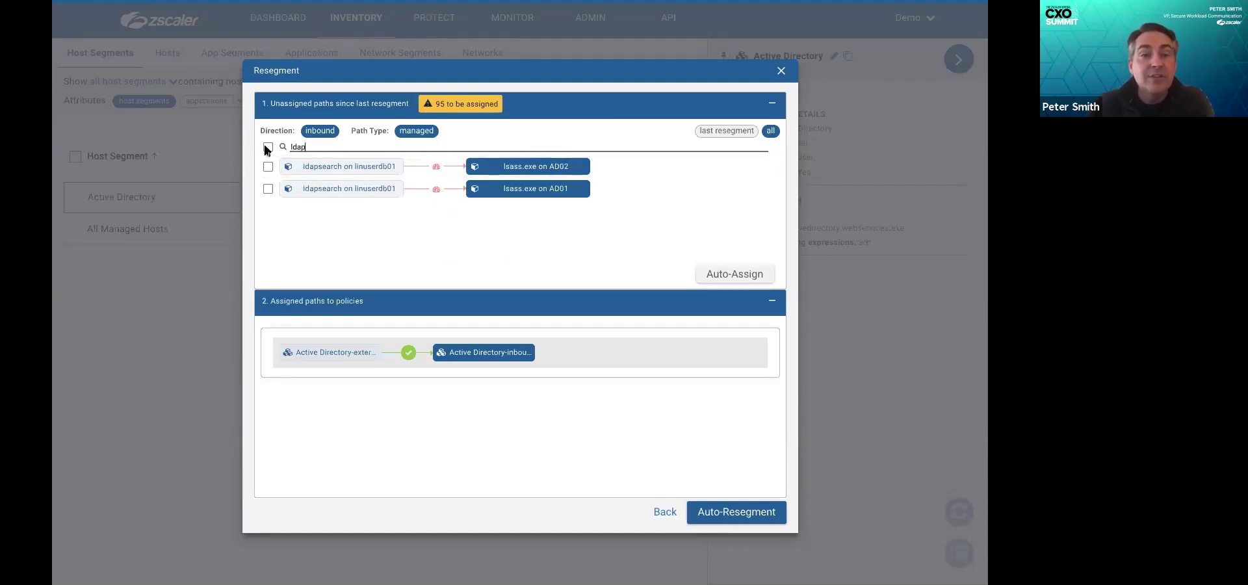
left_click(268, 146)
left_click(734, 274)
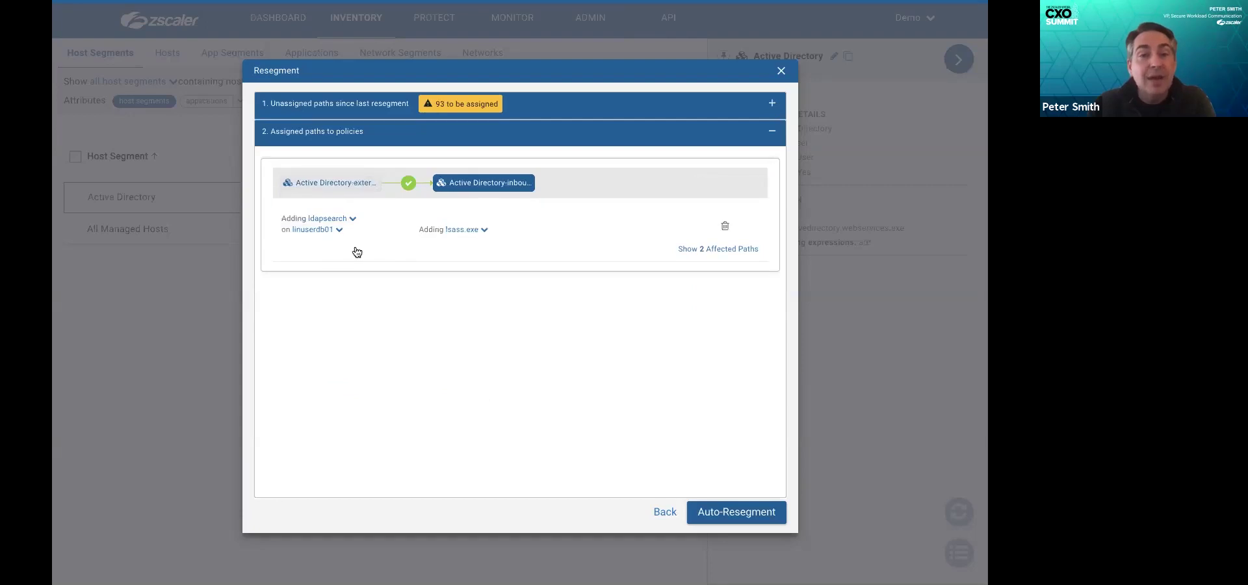
left_click(714, 253)
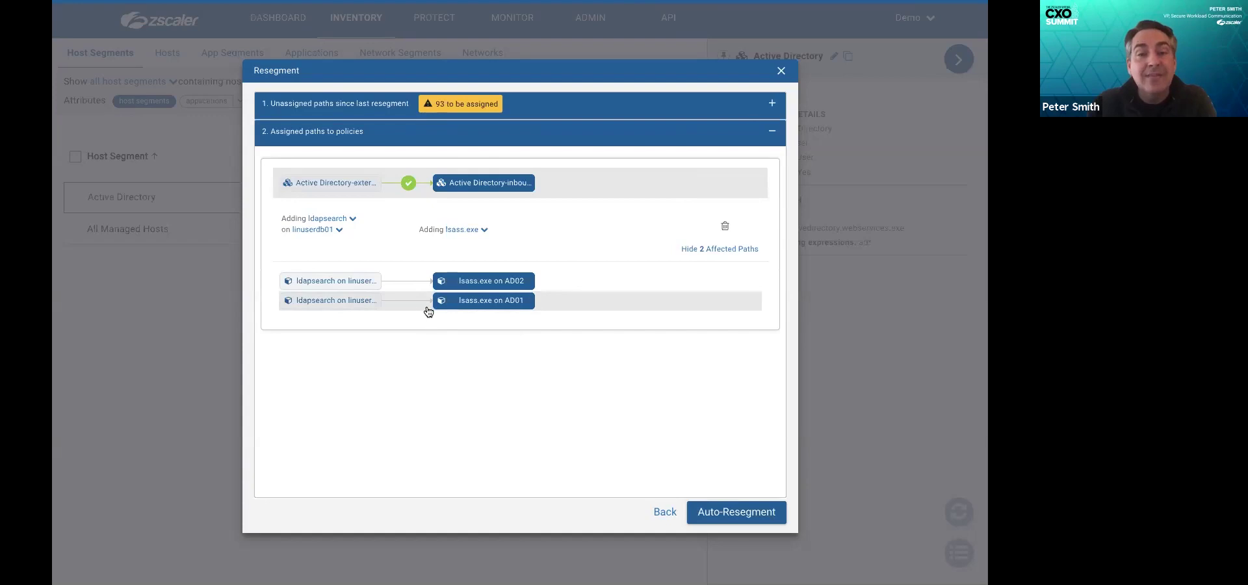
left_click(725, 515)
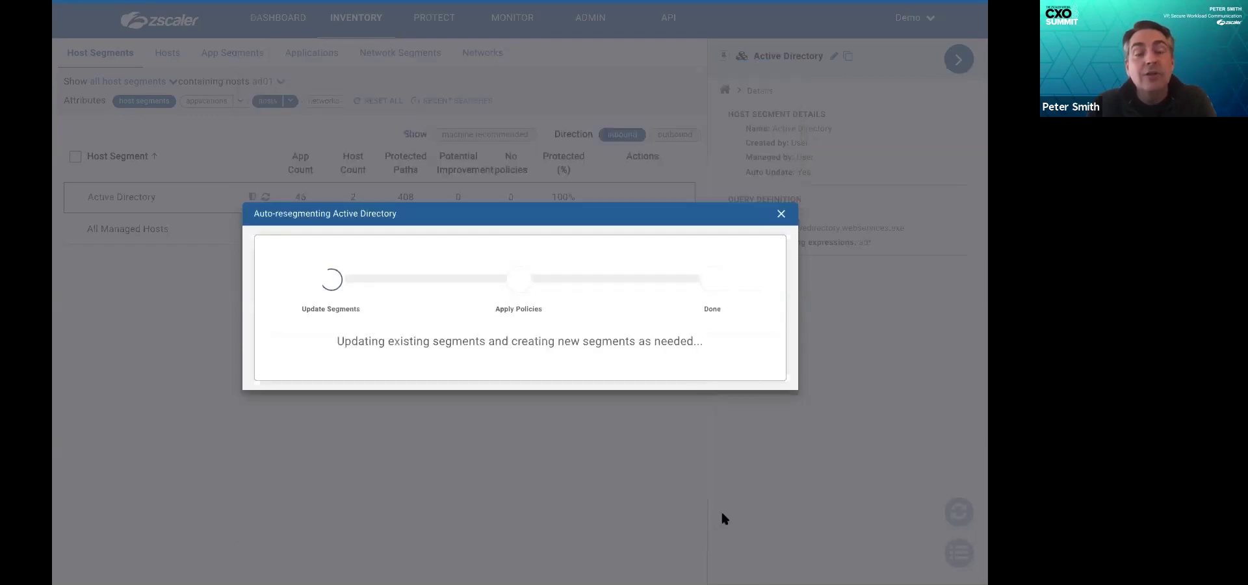